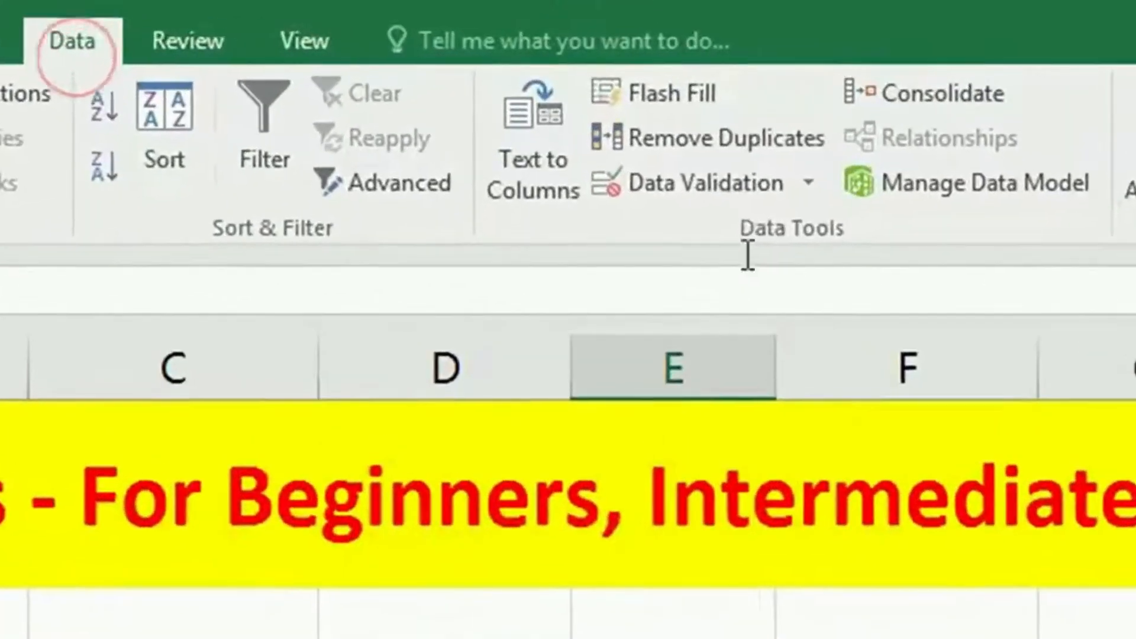
# Step: Add a List data validation to the Year cells E4:E9, using =$H$4:$H$6 as the source
pyautogui.click(669, 131)
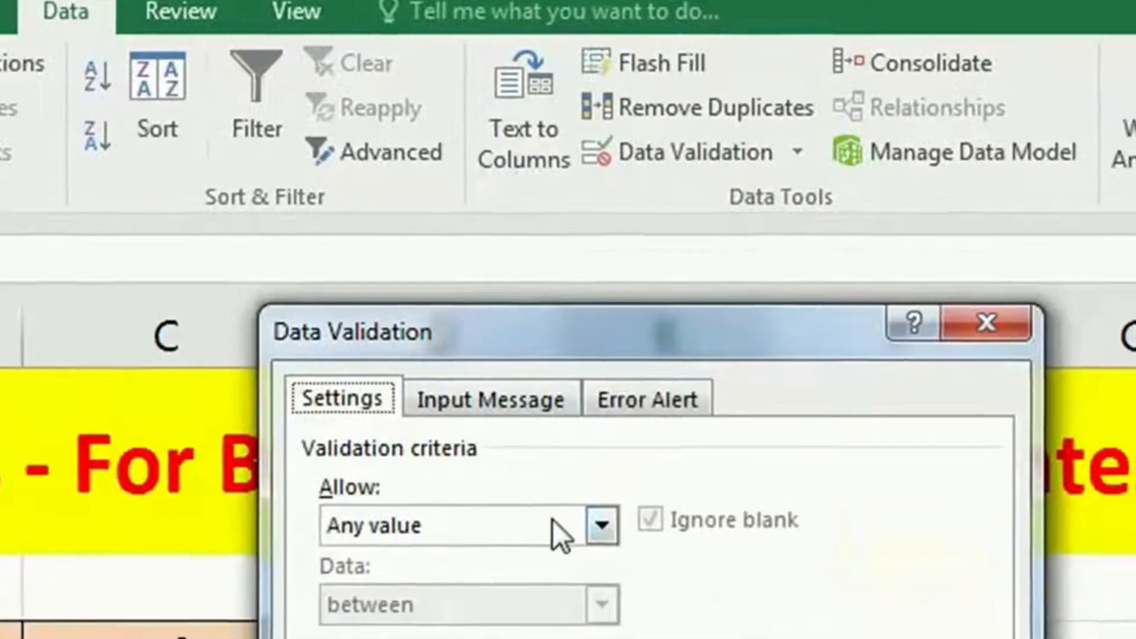
pyautogui.click(613, 561)
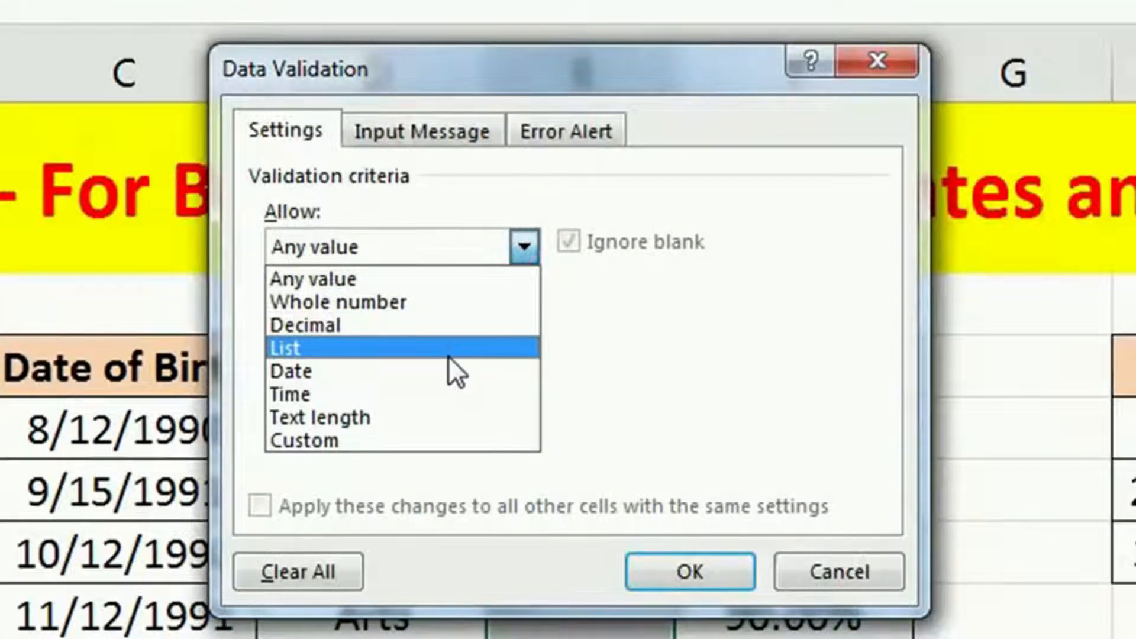
pyautogui.click(448, 354)
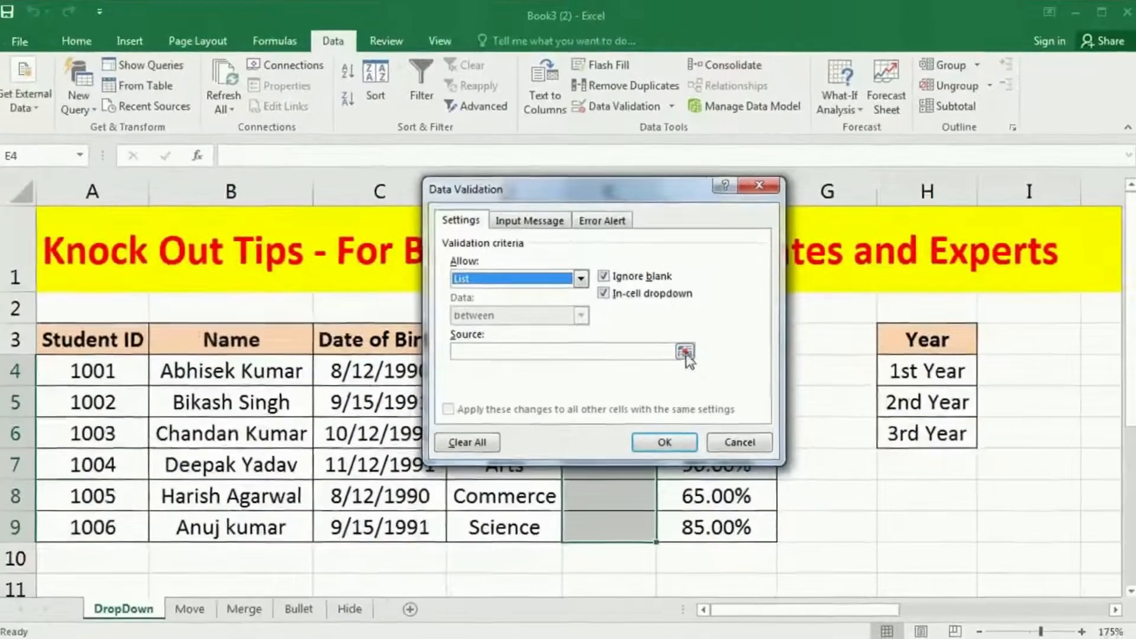
pyautogui.click(731, 391)
pyautogui.moveTo(946, 373); pyautogui.dragTo(941, 431)
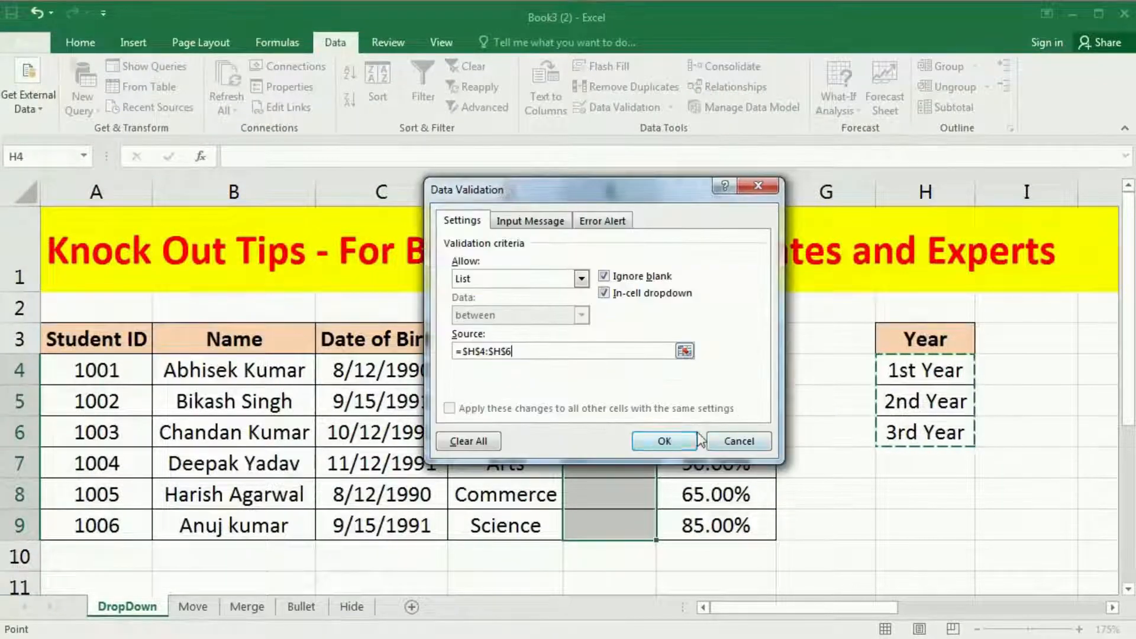
pyautogui.click(664, 440)
# Step: Check the Year cells E5 to E9 one by one for the in-cell drop-down
pyautogui.click(621, 394)
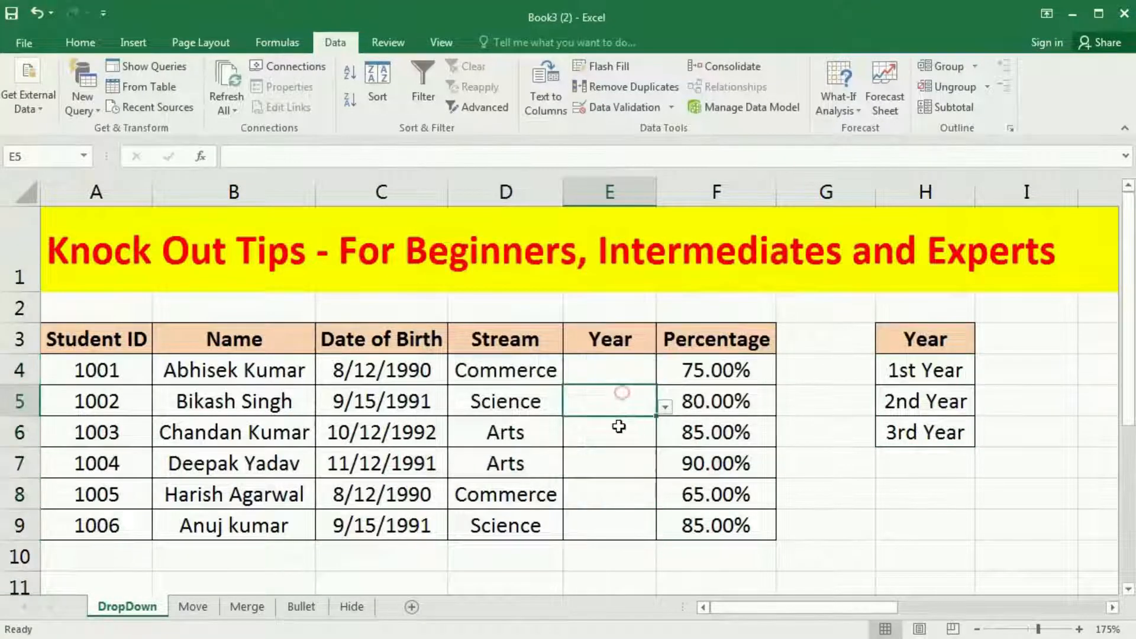
pyautogui.click(619, 427)
pyautogui.click(618, 460)
pyautogui.click(609, 498)
pyautogui.click(609, 527)
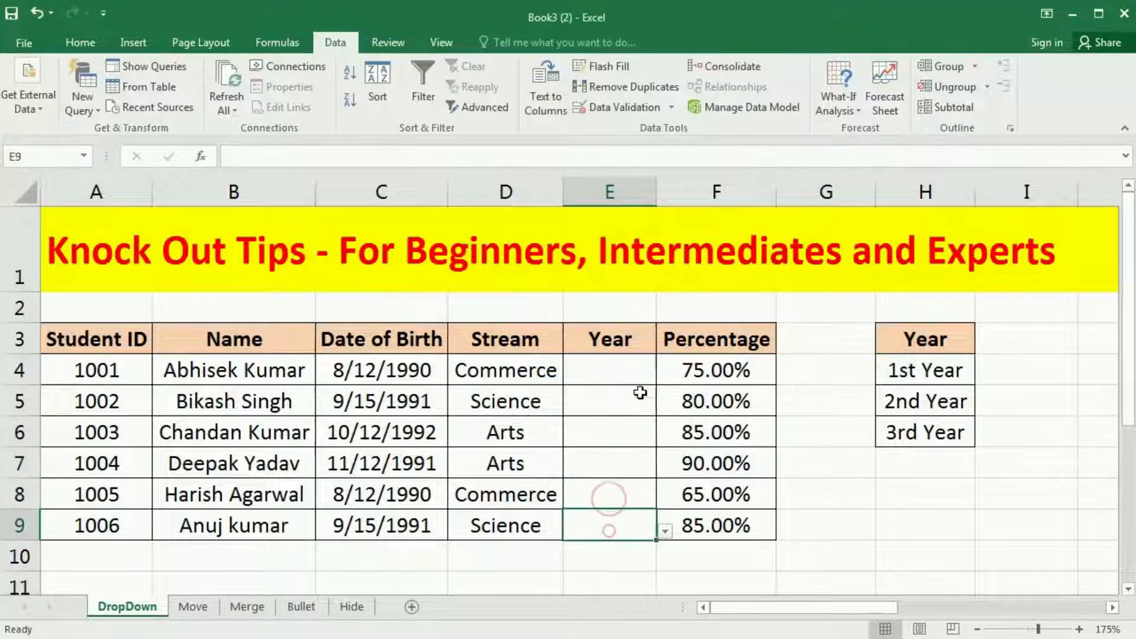
# Step: Choose 2nd Year in E4, 1st Year in E5 and 3rd Year in E6 from the in-cell drop-down lists
pyautogui.click(627, 372)
pyautogui.click(666, 375)
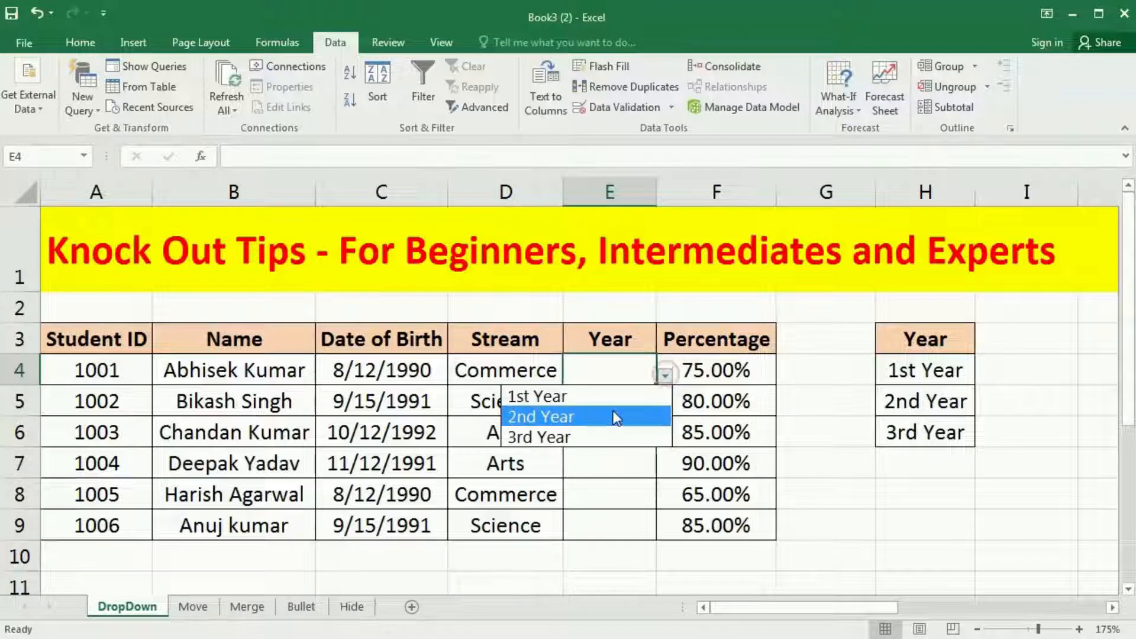
pyautogui.click(619, 418)
pyautogui.click(622, 403)
pyautogui.click(665, 406)
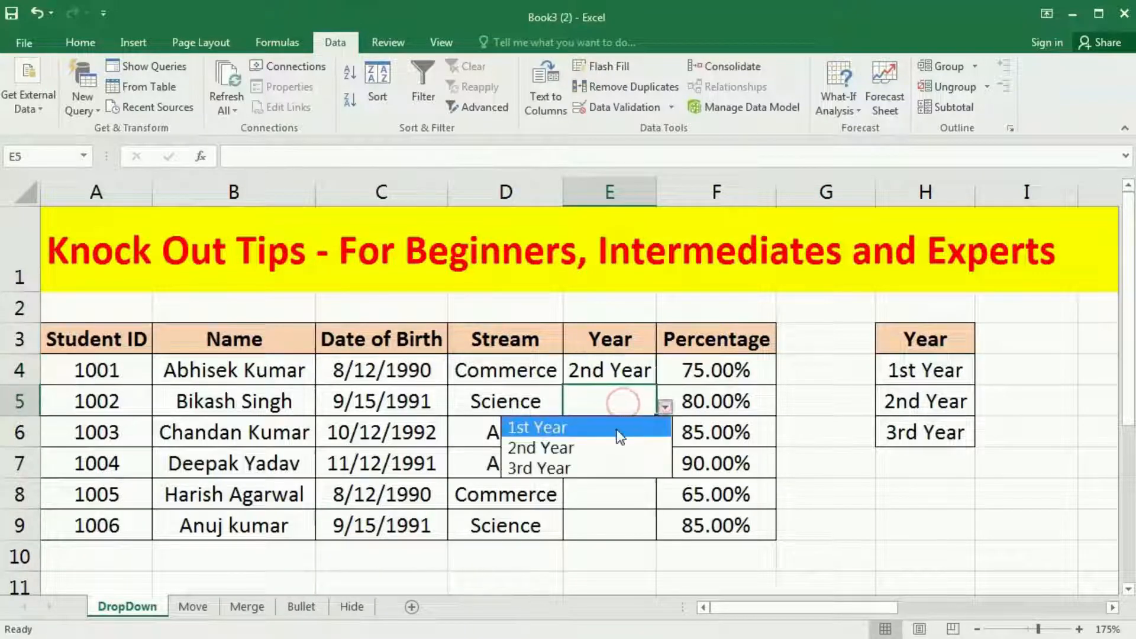
pyautogui.click(613, 427)
pyautogui.click(614, 429)
pyautogui.click(665, 437)
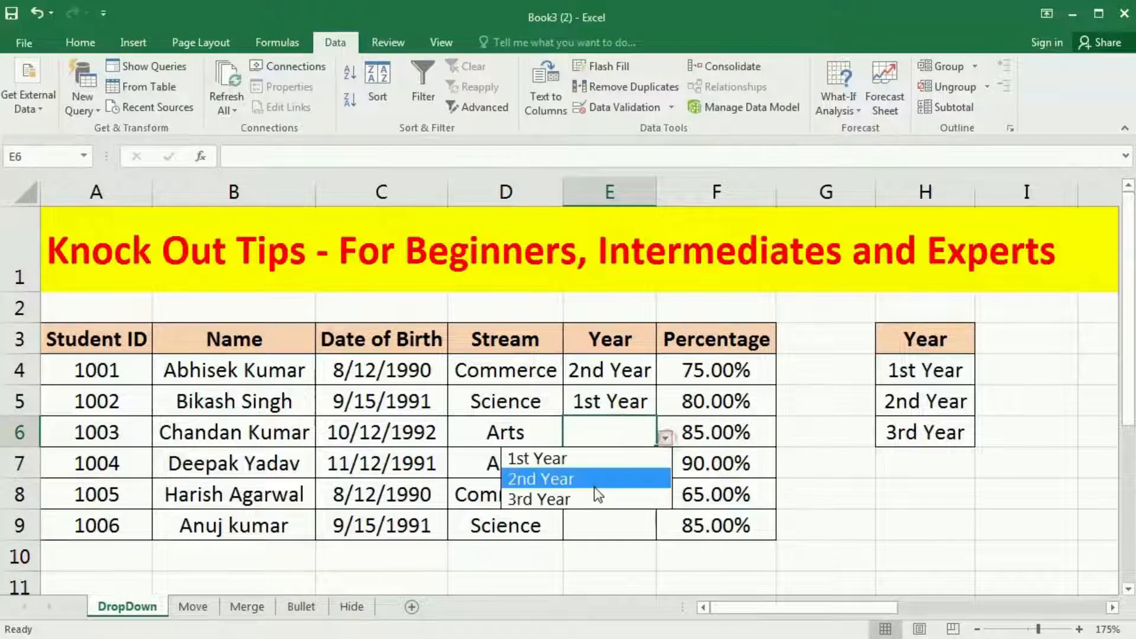
pyautogui.click(592, 497)
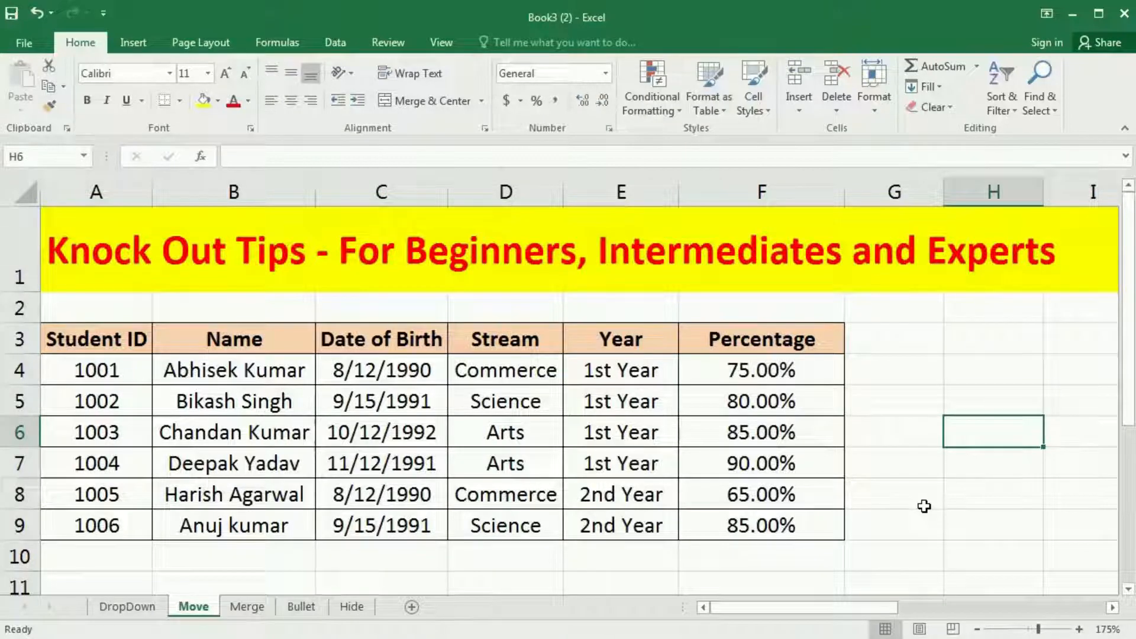
# Step: Try to move the Stream cells D4:D6 on the Move sheet, leaving the selection afterward on an empty cell
pyautogui.moveTo(543, 370); pyautogui.dragTo(556, 436)
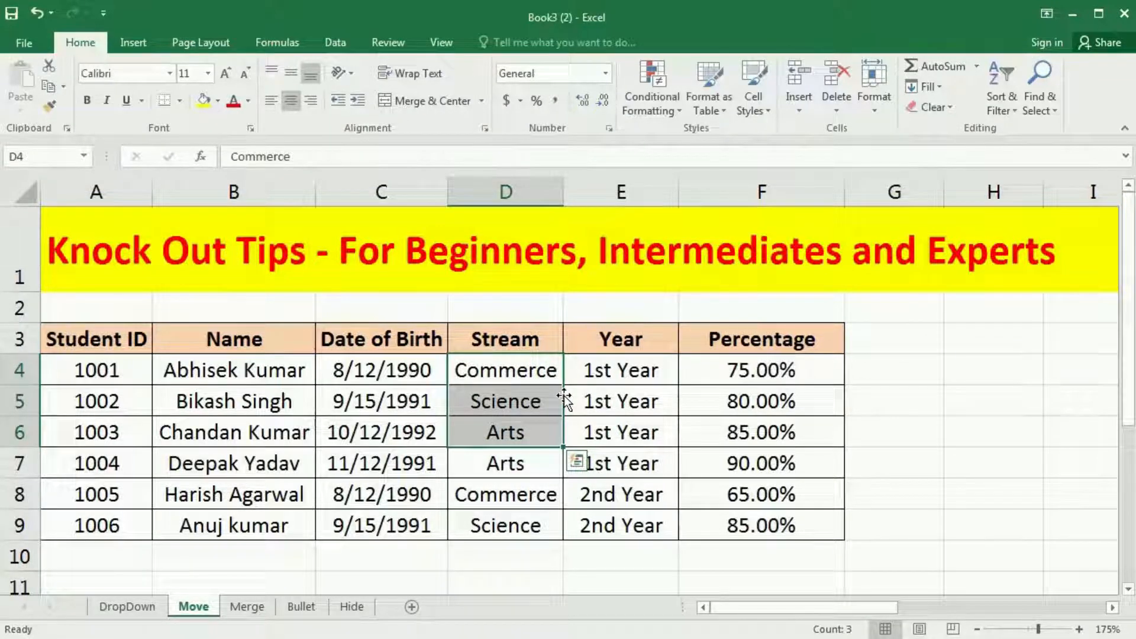
pyautogui.moveTo(563, 396); pyautogui.dragTo(521, 403)
pyautogui.click(938, 439)
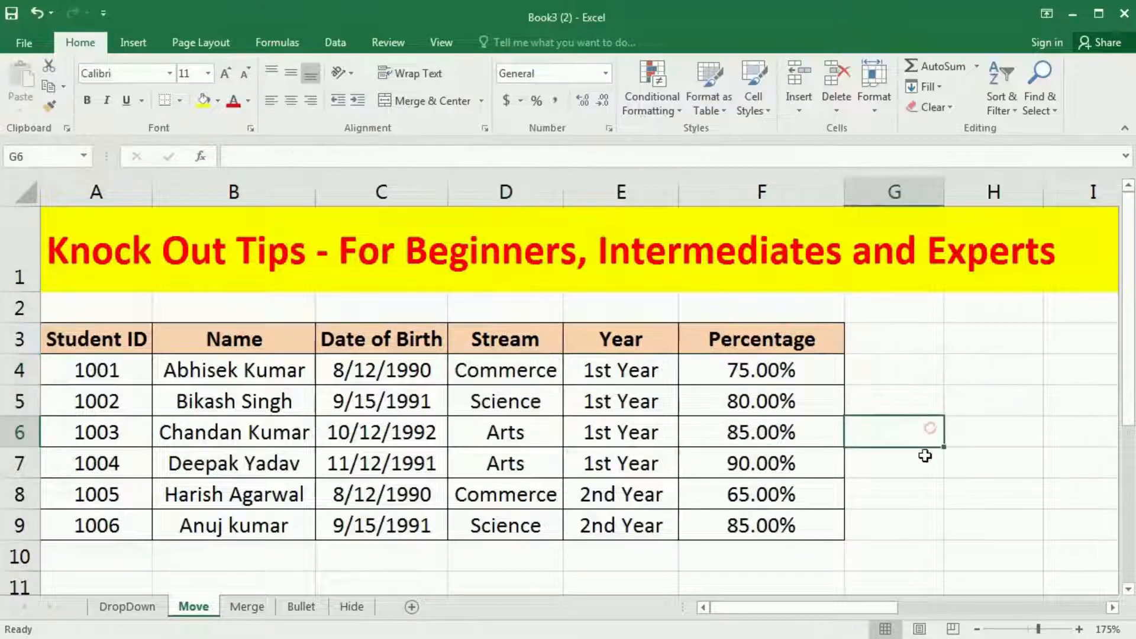
pyautogui.click(897, 457)
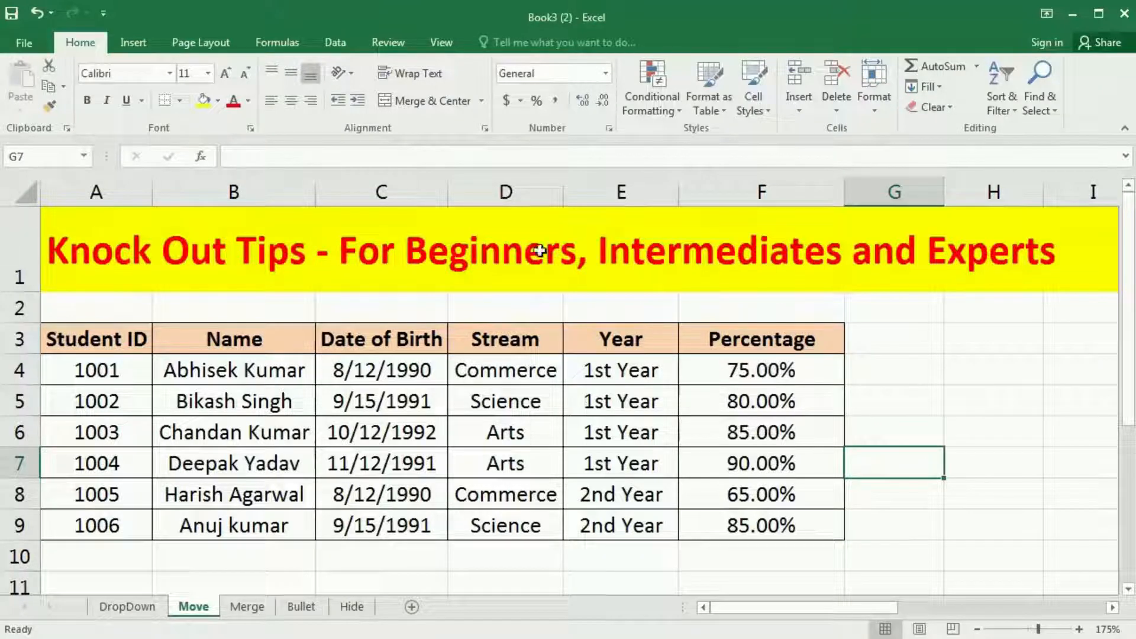
pyautogui.click(610, 188)
pyautogui.click(15, 370)
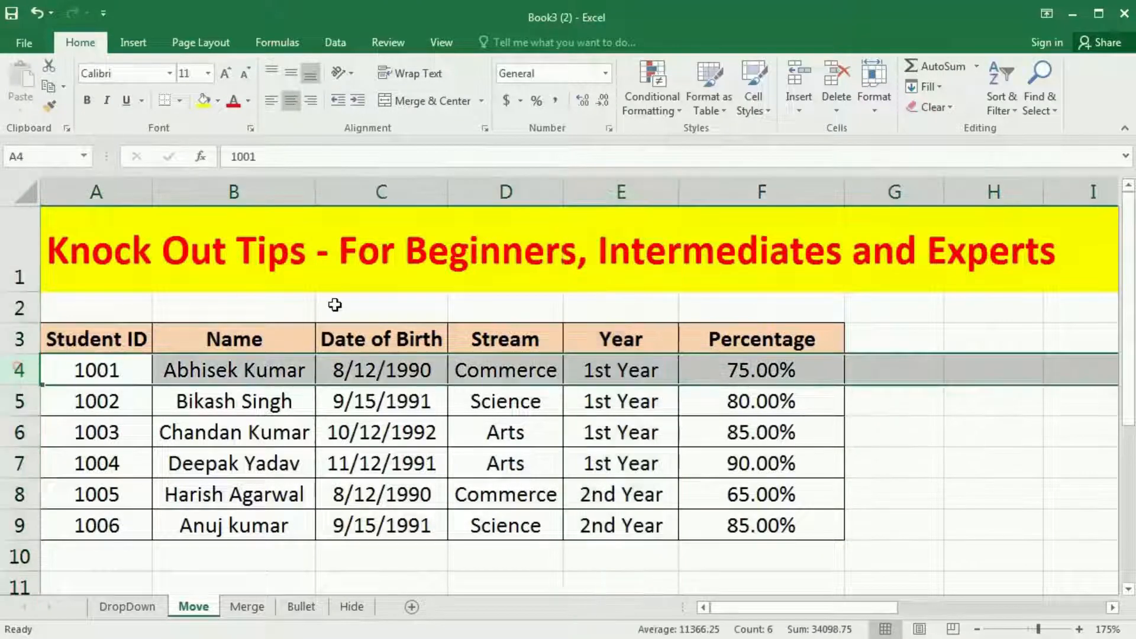
pyautogui.click(905, 432)
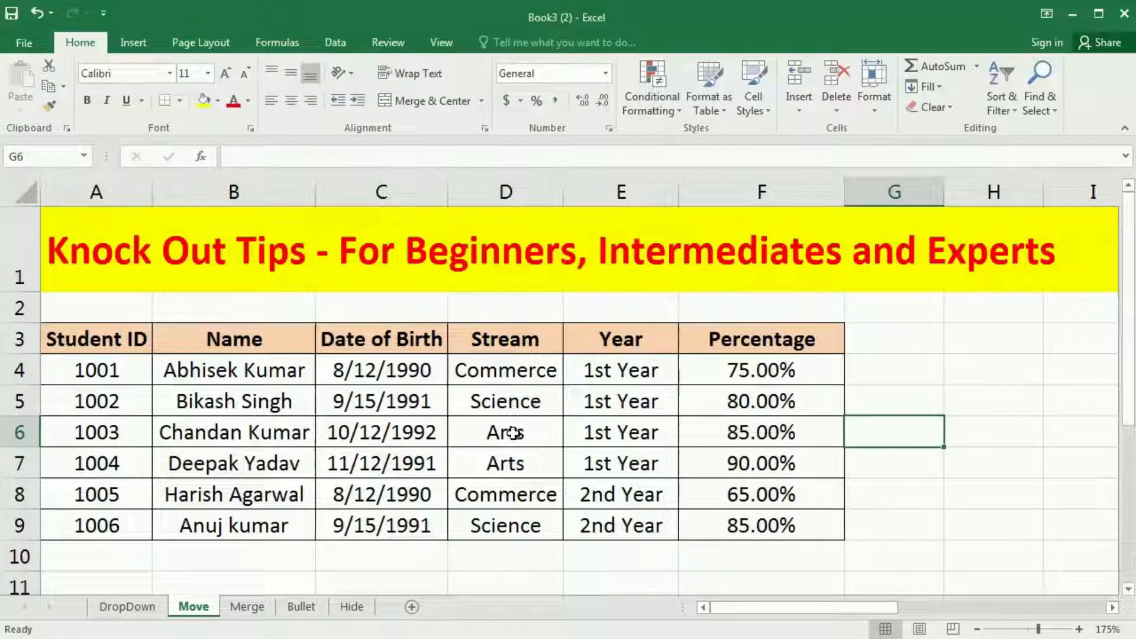
# Step: Try to move the whole Stream column D to another place in the table
pyautogui.click(514, 191)
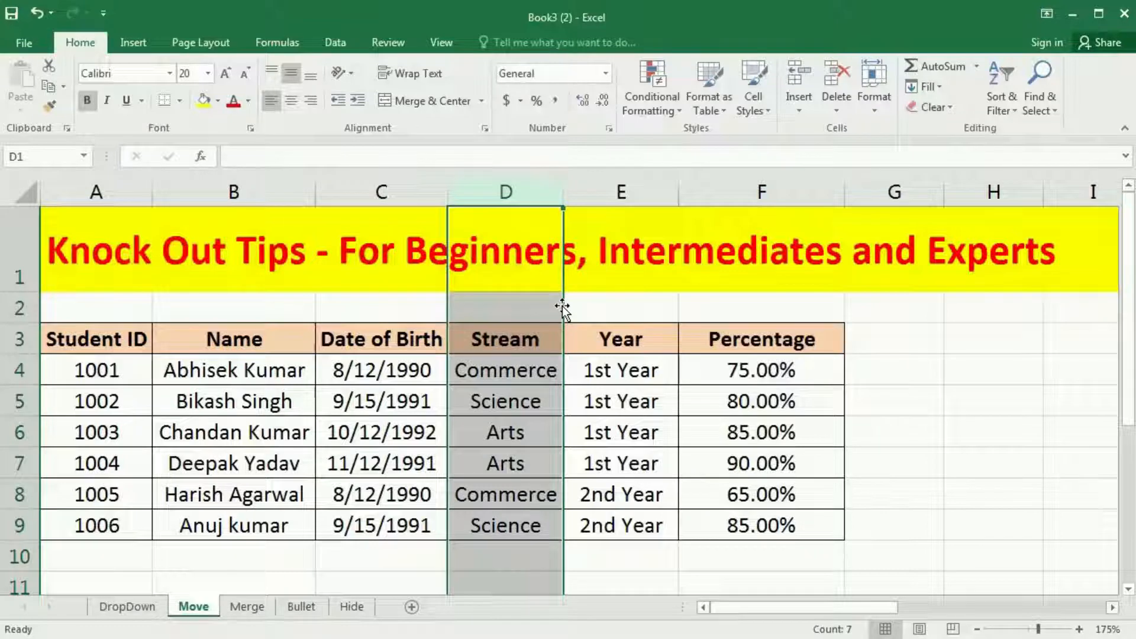
pyautogui.moveTo(562, 308); pyautogui.dragTo(468, 305)
pyautogui.click(299, 395)
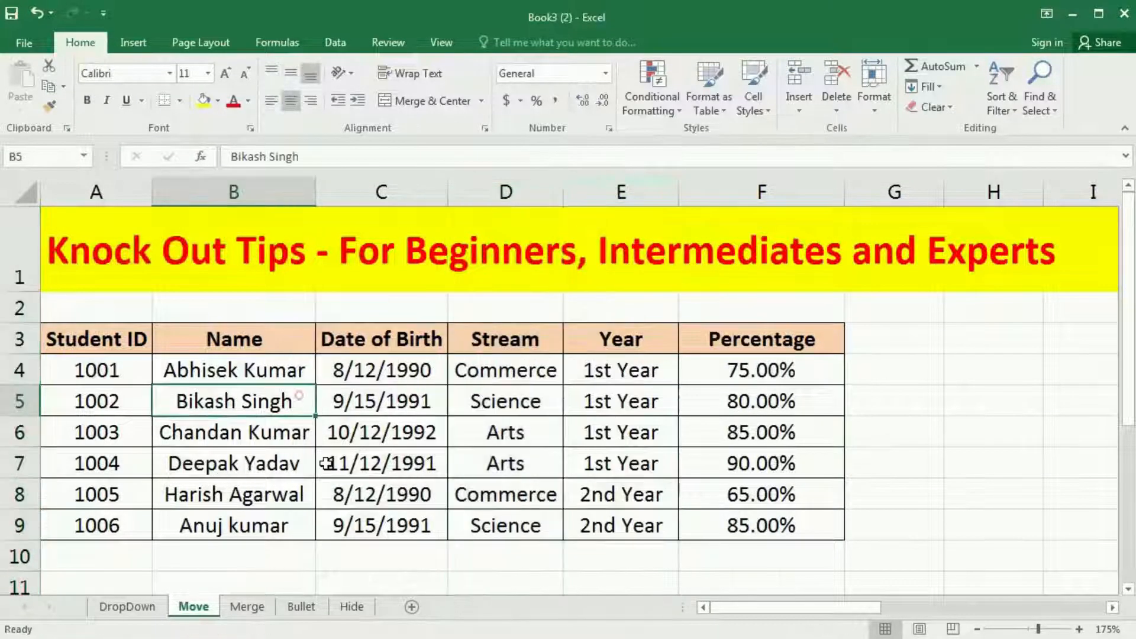
# Step: Try to move the whole of row 4, the first student record, within the table
pyautogui.click(126, 372)
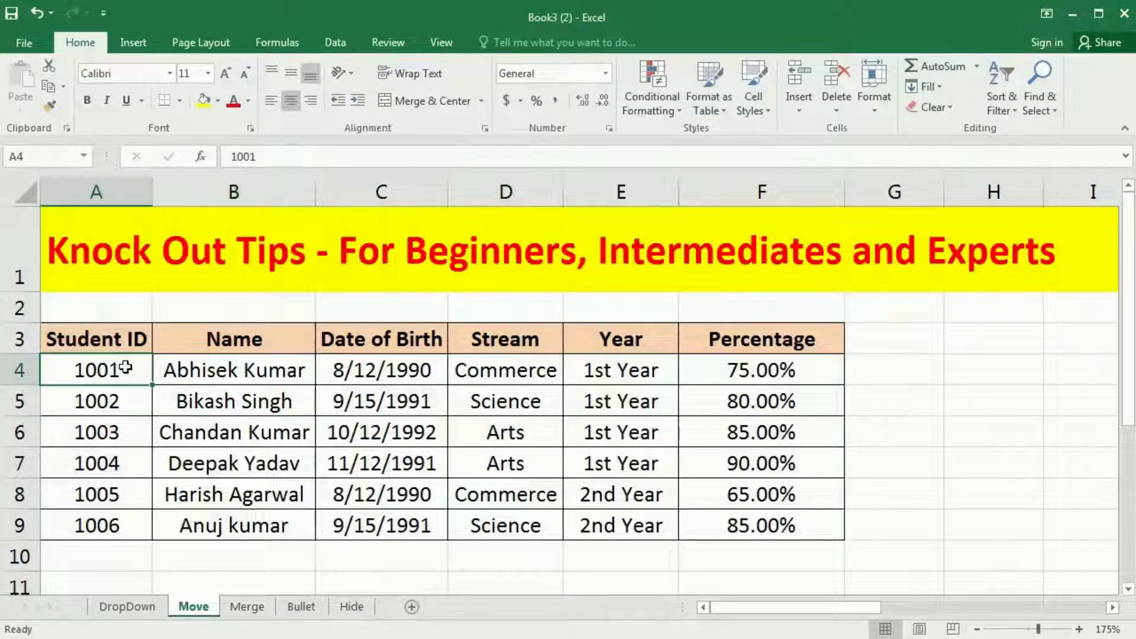
pyautogui.click(107, 463)
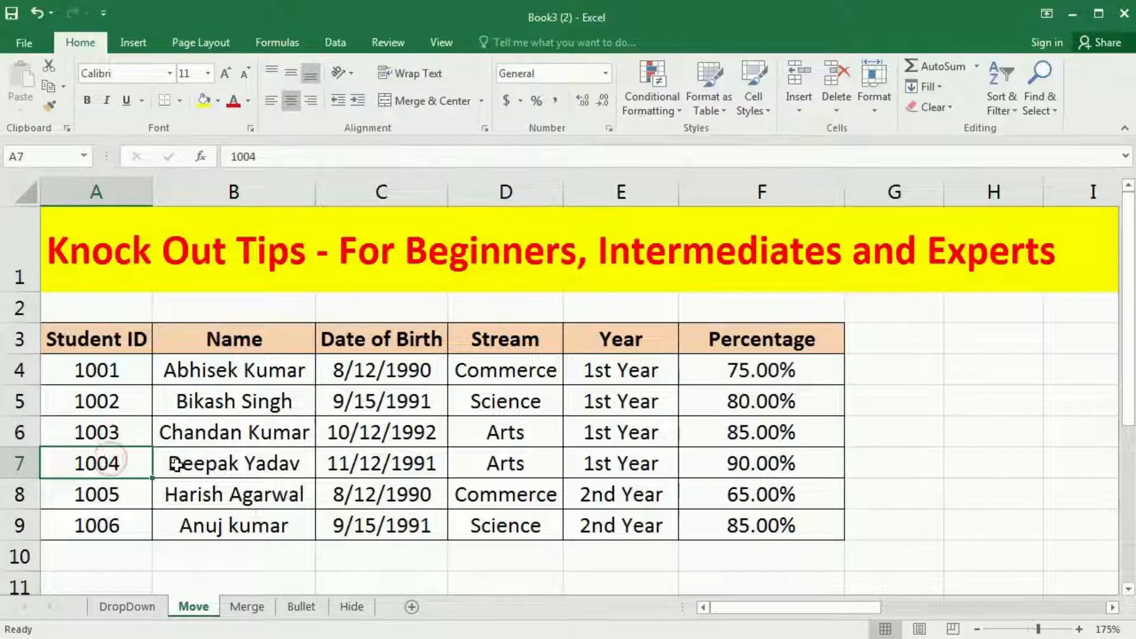
pyautogui.click(20, 370)
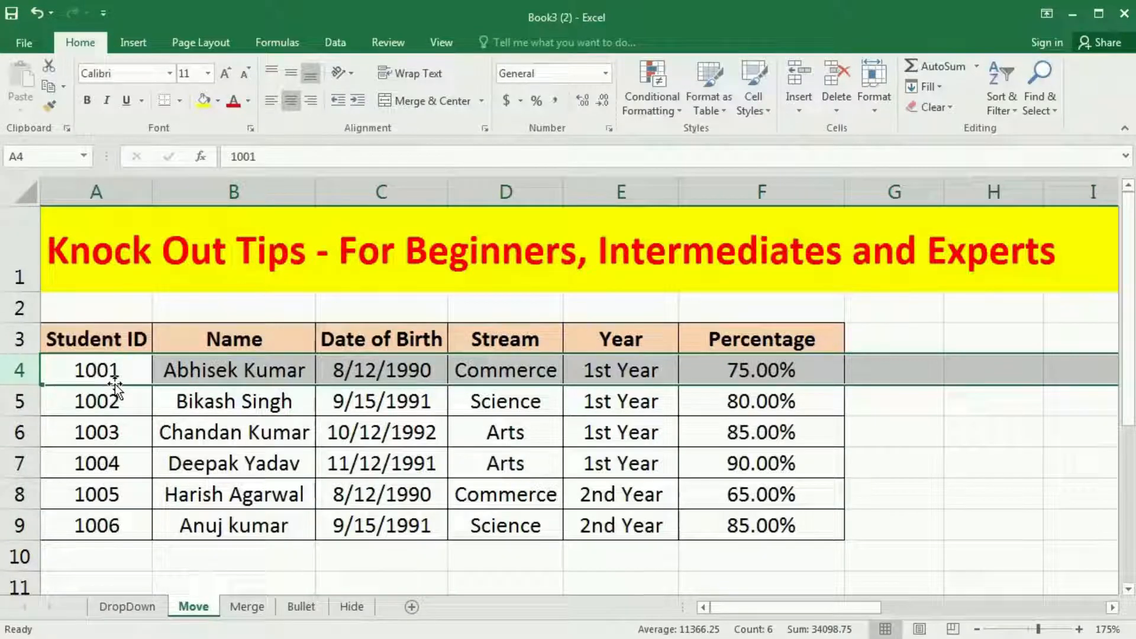
pyautogui.moveTo(115, 385); pyautogui.dragTo(134, 372)
# Step: Open the Merge sheet and examine how the text in rows 4 and 5 spreads across columns B to E
pyautogui.click(246, 606)
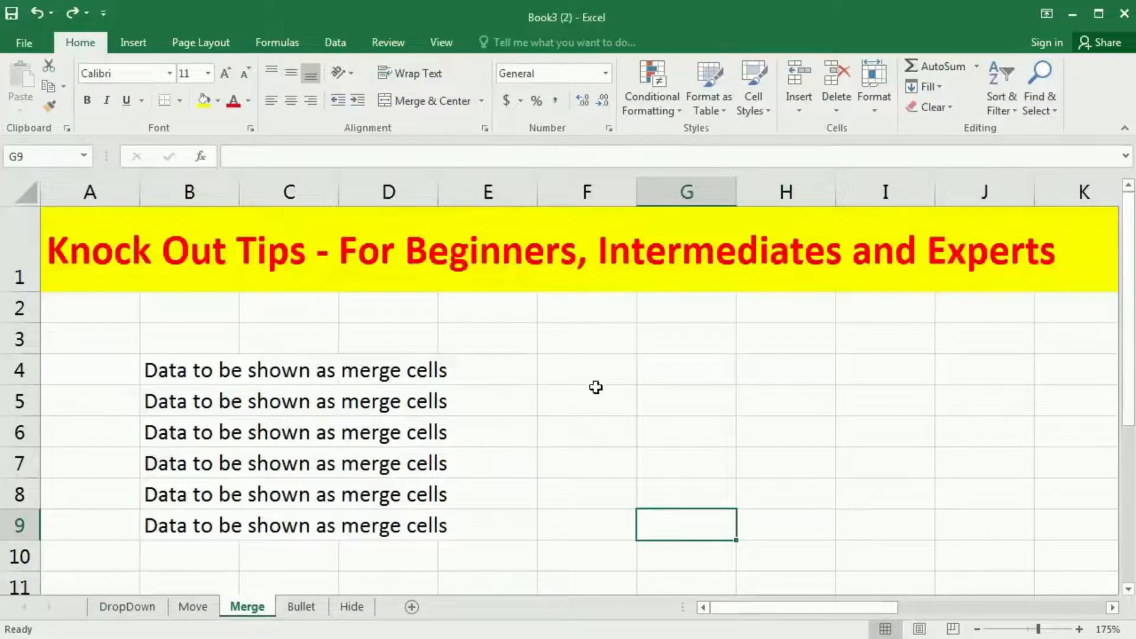
pyautogui.click(201, 371)
pyautogui.click(312, 372)
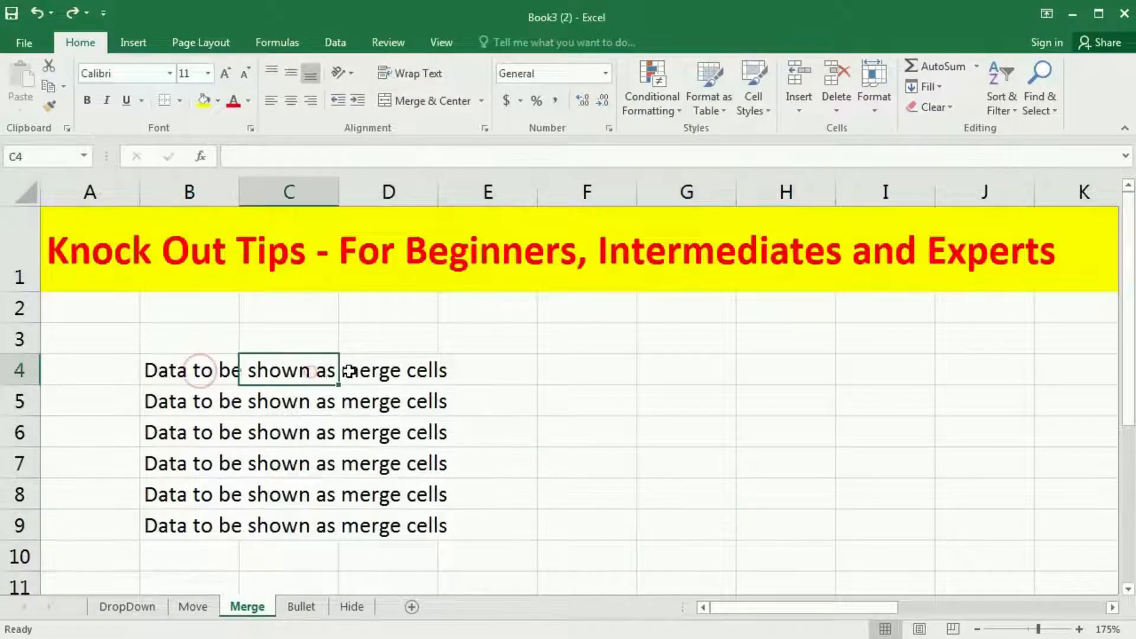
pyautogui.click(400, 370)
pyautogui.click(463, 367)
pyautogui.click(203, 400)
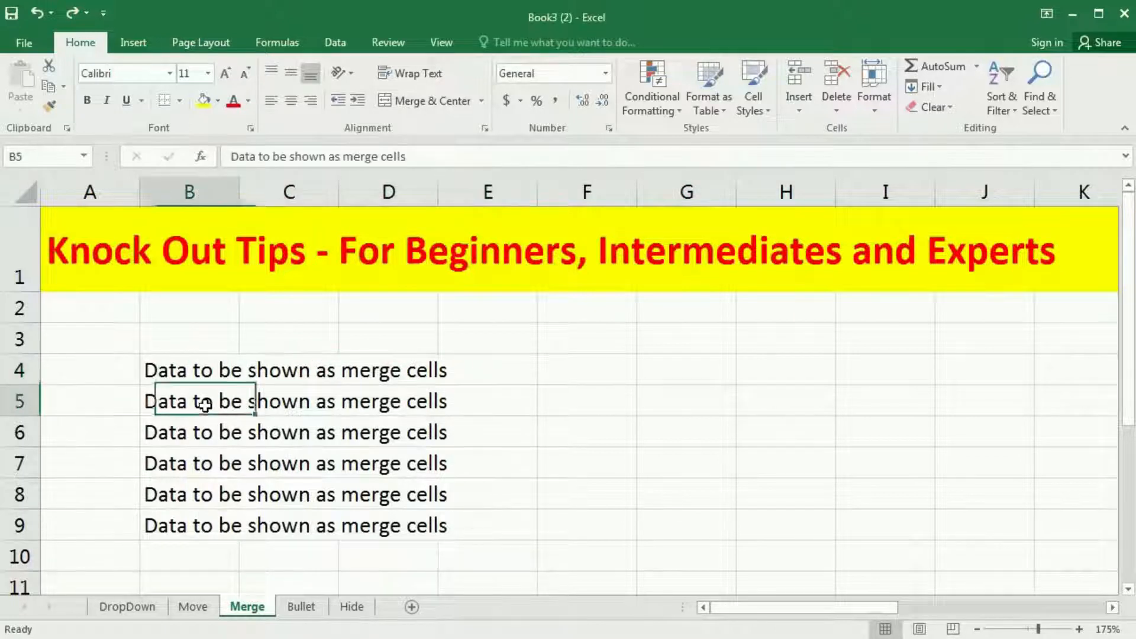
pyautogui.click(272, 405)
pyautogui.click(394, 402)
pyautogui.click(458, 401)
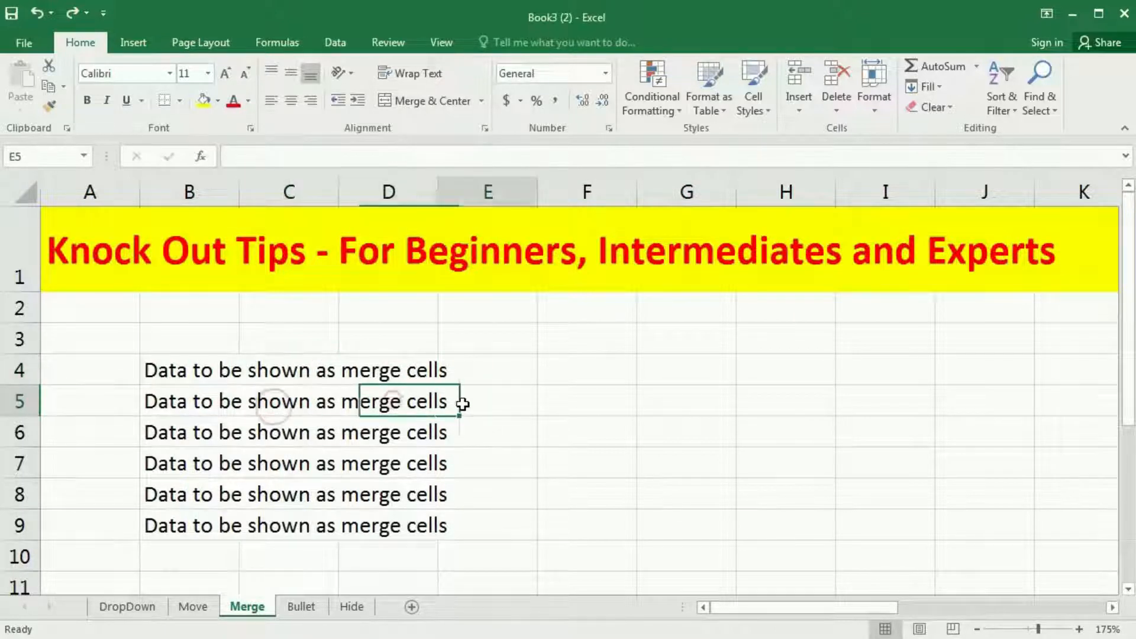
pyautogui.click(201, 366)
pyautogui.click(303, 364)
pyautogui.click(382, 367)
pyautogui.click(468, 372)
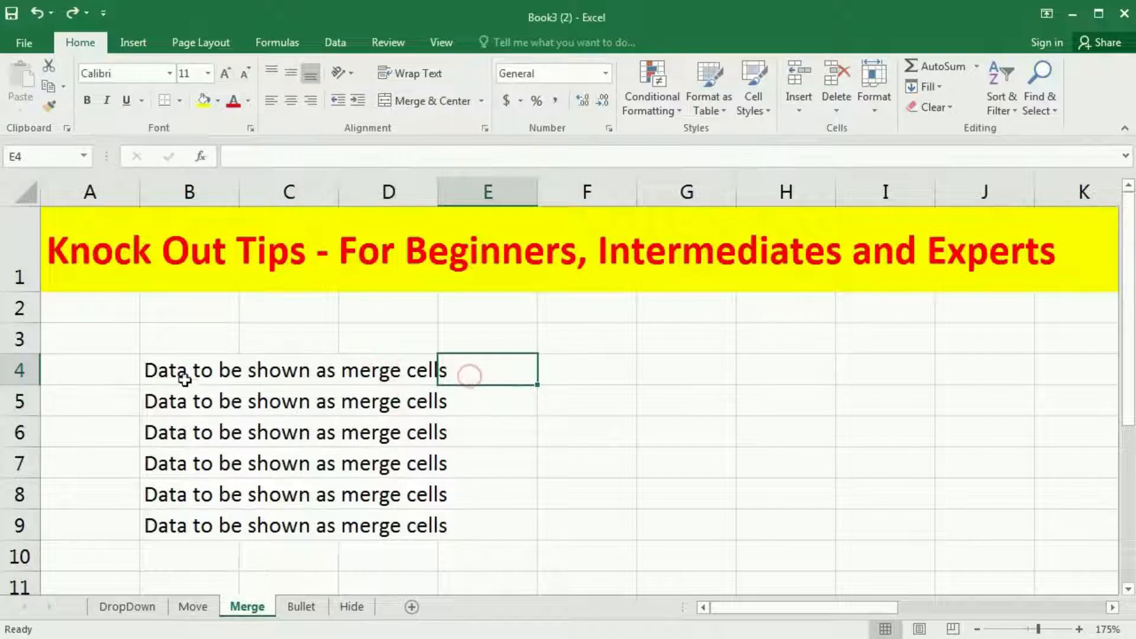
pyautogui.moveTo(181, 373); pyautogui.dragTo(492, 530)
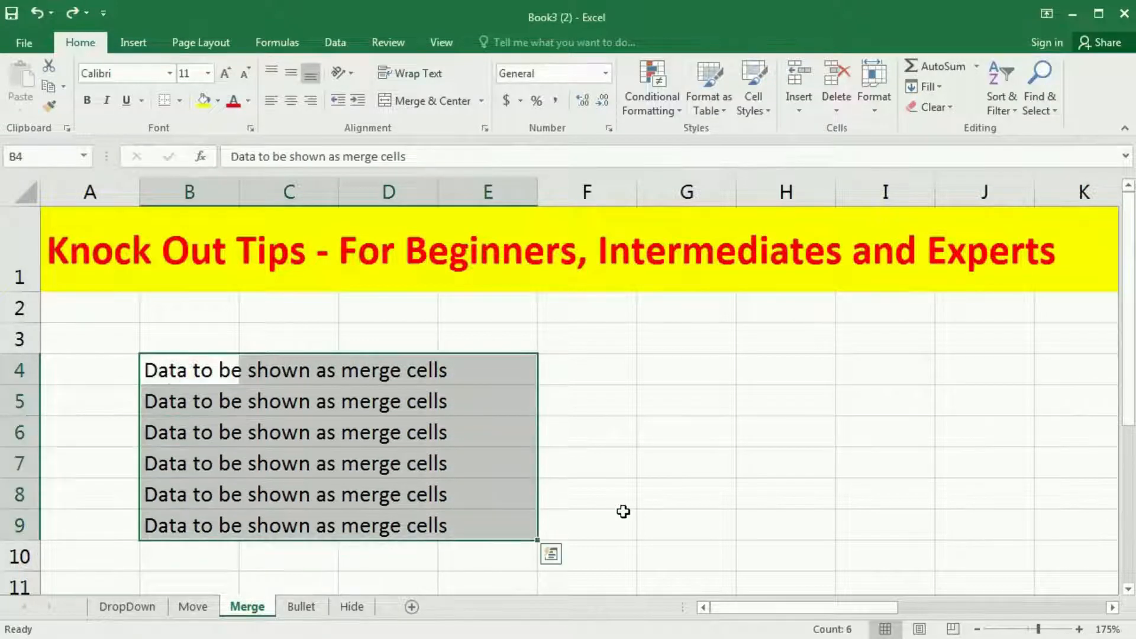
pyautogui.click(618, 525)
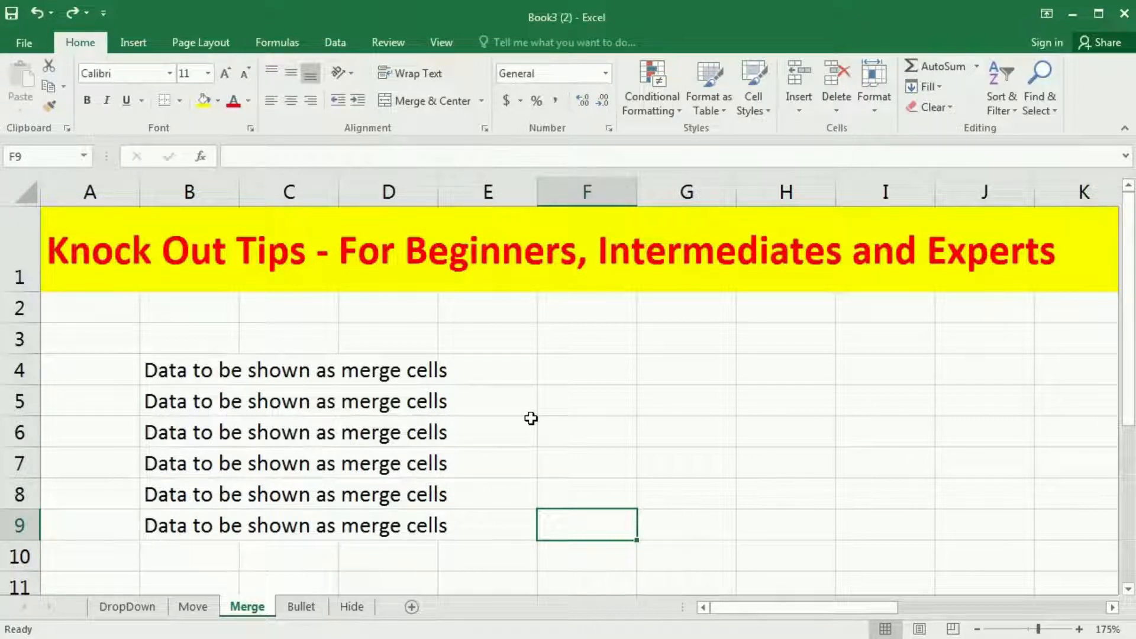
pyautogui.moveTo(203, 370); pyautogui.dragTo(545, 511)
pyautogui.click(621, 510)
# Step: Merge the cells of B4:E9 row by row with Merge Across
pyautogui.moveTo(197, 371); pyautogui.dragTo(495, 535)
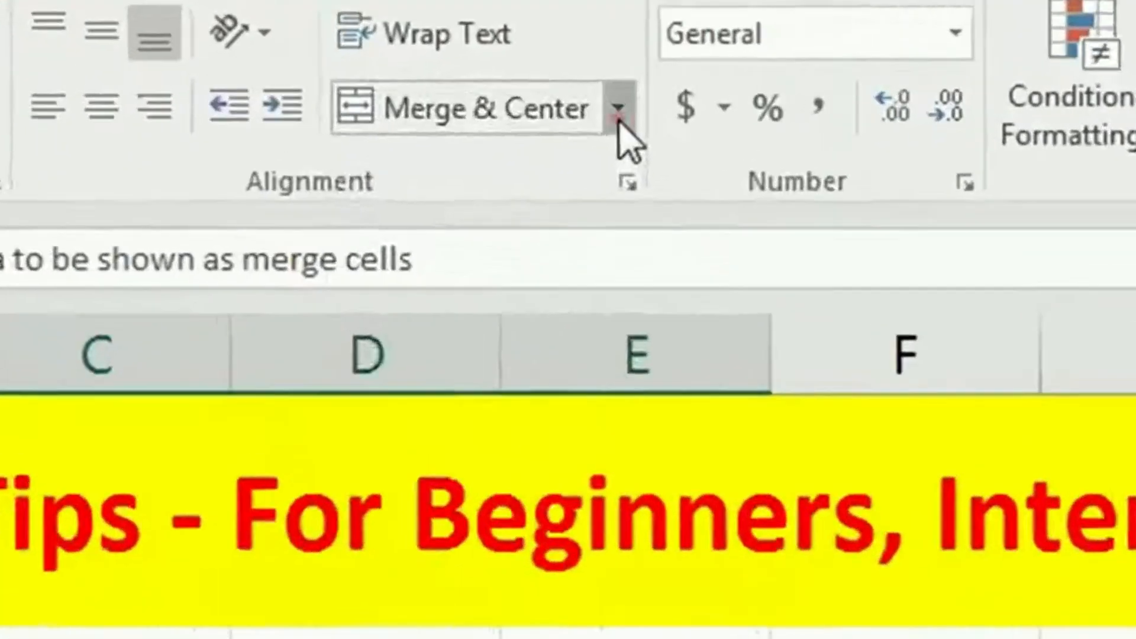
pyautogui.click(482, 101)
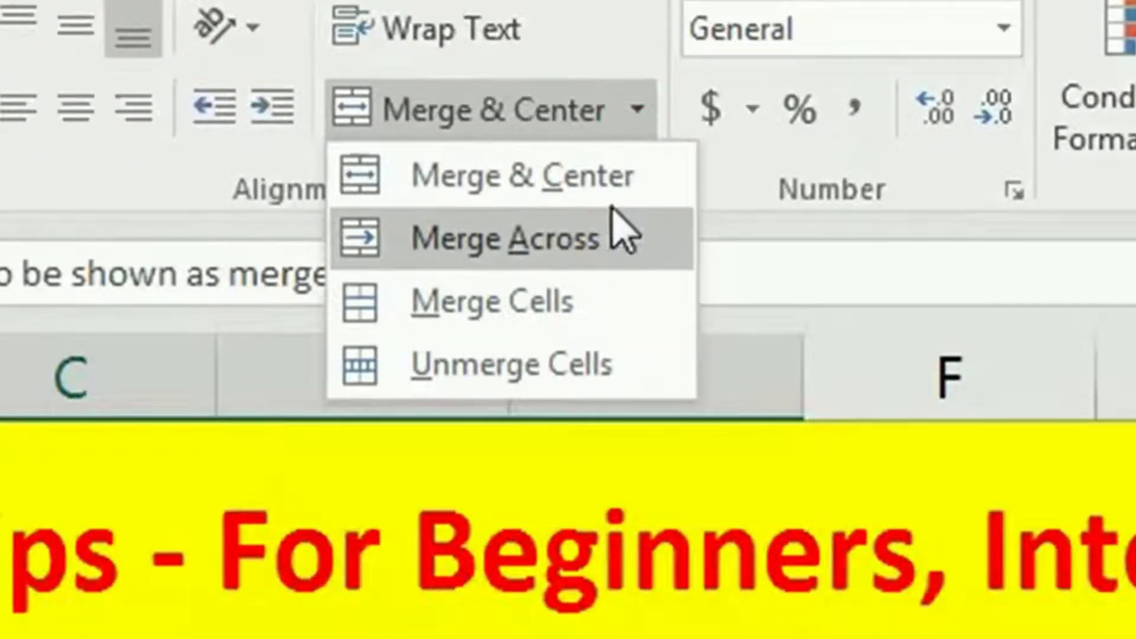
pyautogui.click(609, 238)
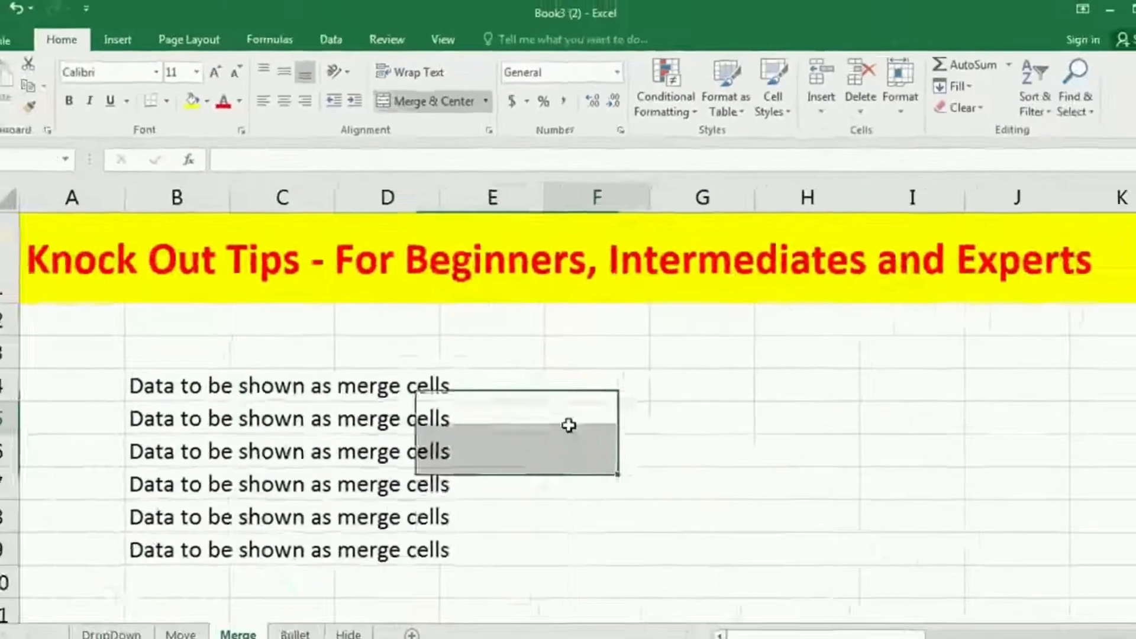
pyautogui.click(569, 425)
# Step: Check the cells of rows 4 to 9 individually to see how each row is merged
pyautogui.click(206, 393)
pyautogui.click(188, 417)
pyautogui.click(184, 456)
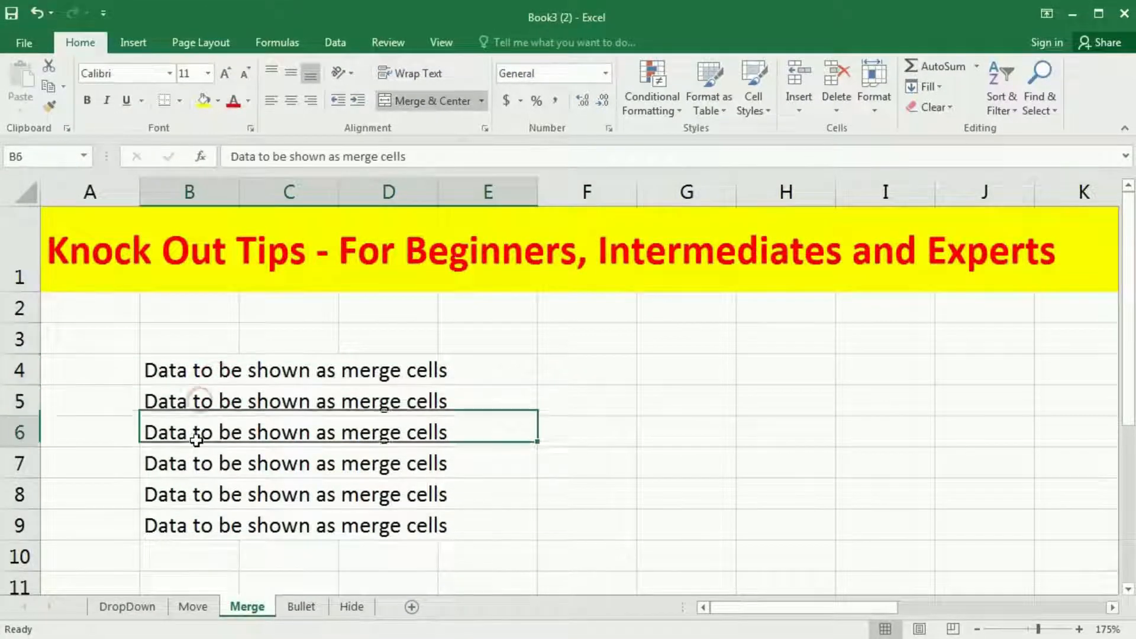
pyautogui.click(199, 468)
pyautogui.click(186, 500)
pyautogui.click(192, 525)
pyautogui.click(671, 538)
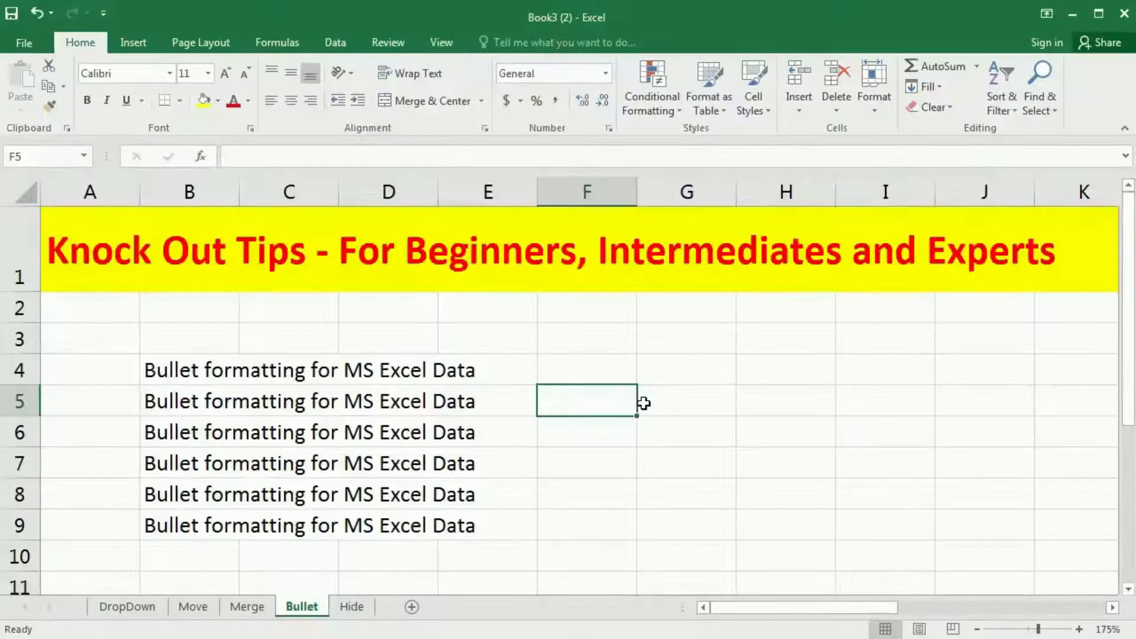
# Step: Examine which cells hold the text on the Bullet sheet, across B4:E4 and down B5:B9
pyautogui.click(197, 365)
pyautogui.click(299, 366)
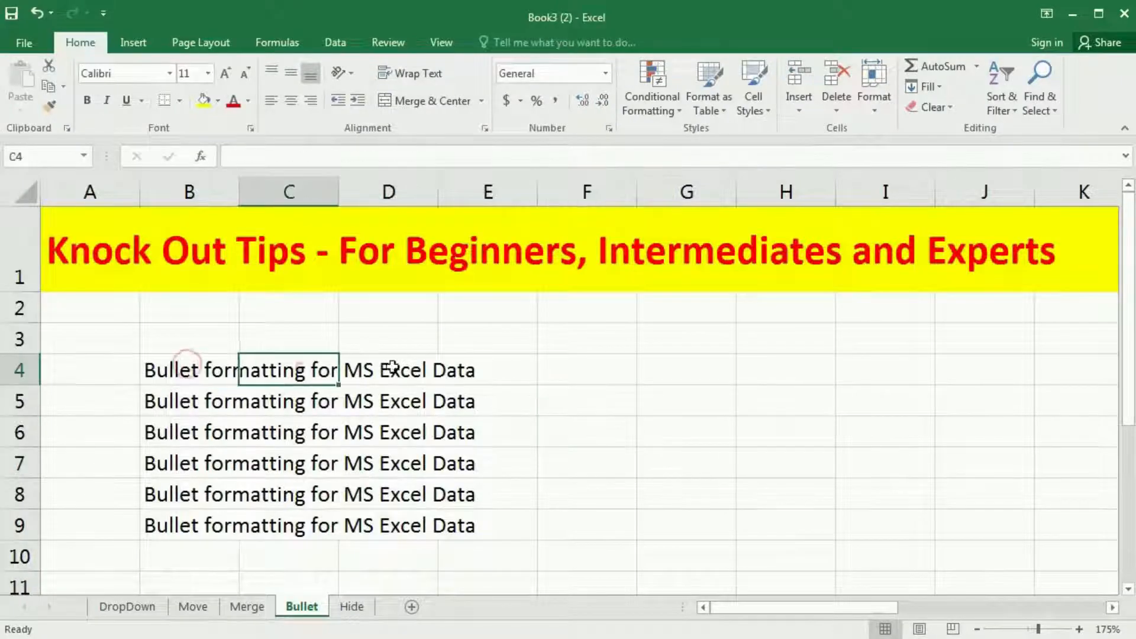
pyautogui.click(393, 362)
pyautogui.click(465, 367)
pyautogui.click(186, 403)
pyautogui.click(180, 436)
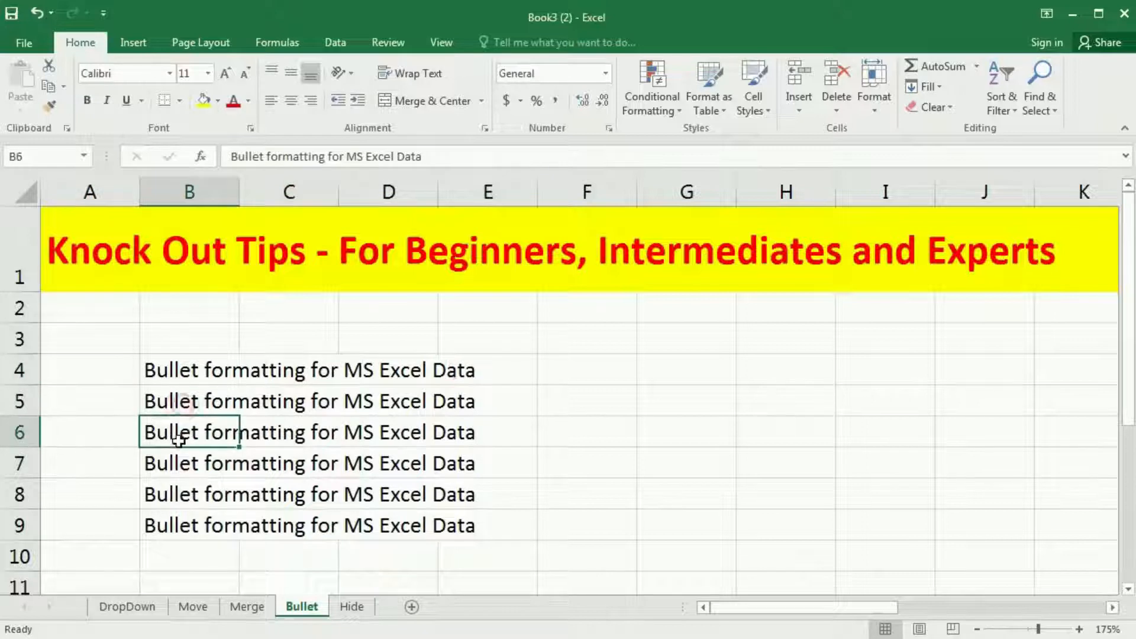
pyautogui.click(179, 464)
pyautogui.click(176, 500)
pyautogui.click(172, 525)
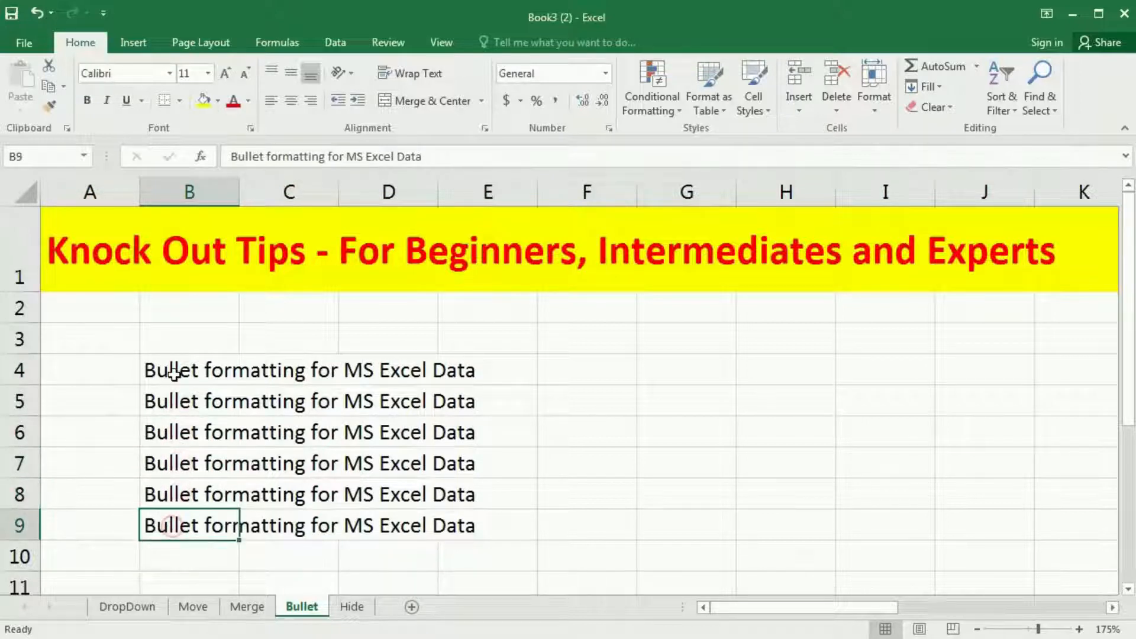
# Step: Insert the Superscript Zero symbol (character code 2070) into empty cell F5 on the Bullet sheet
pyautogui.moveTo(172, 372); pyautogui.dragTo(509, 548)
pyautogui.click(761, 513)
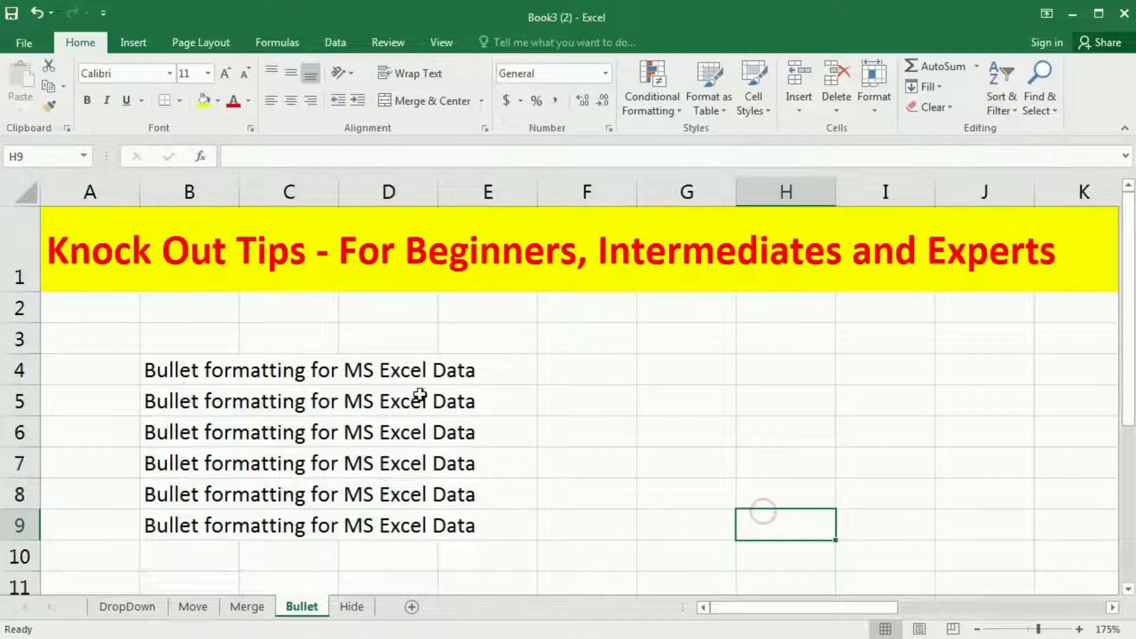
pyautogui.click(592, 402)
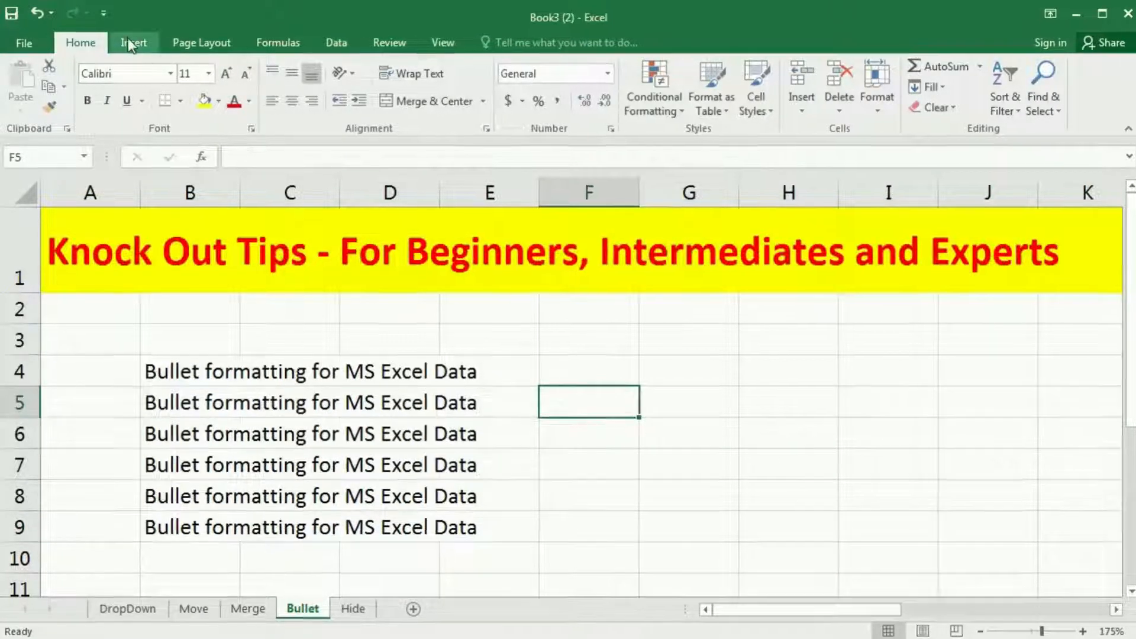
pyautogui.click(129, 43)
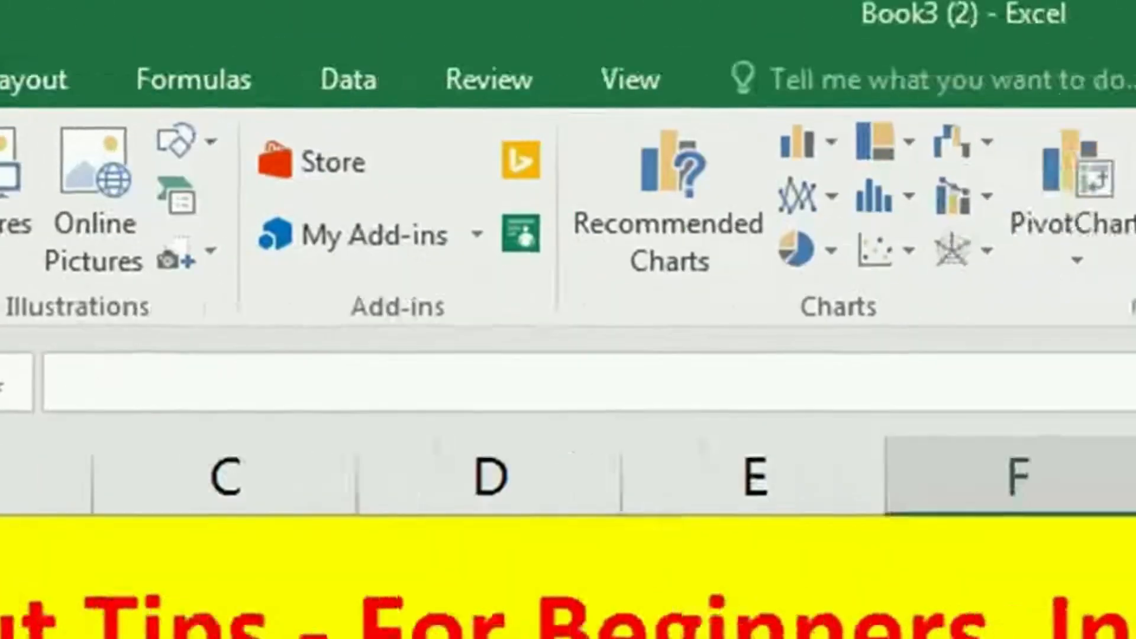
pyautogui.click(933, 152)
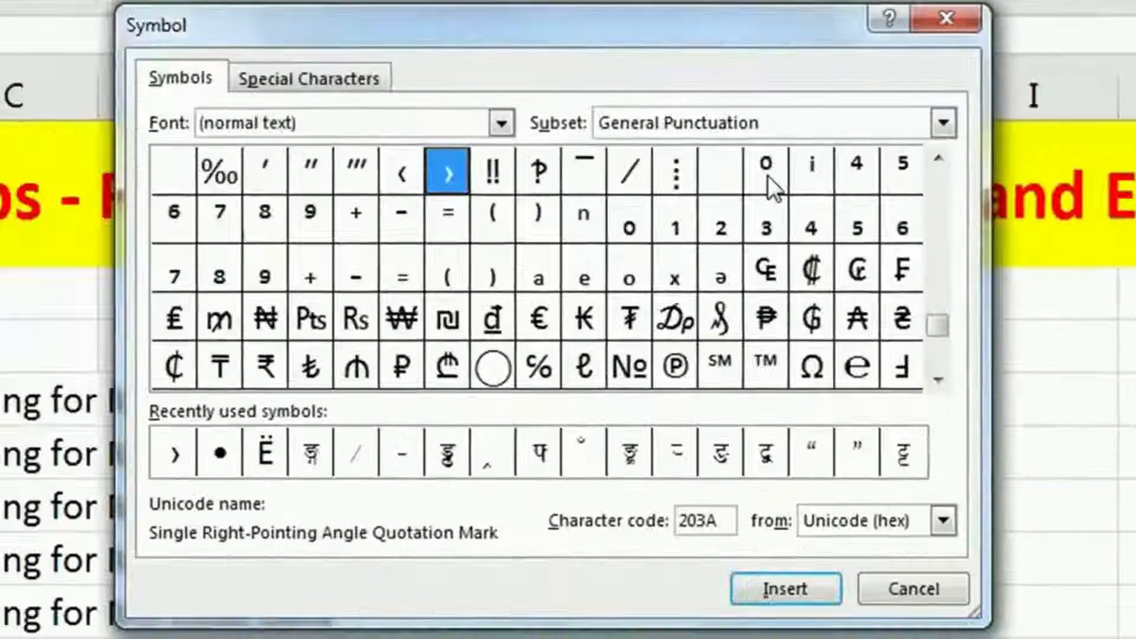
pyautogui.click(765, 172)
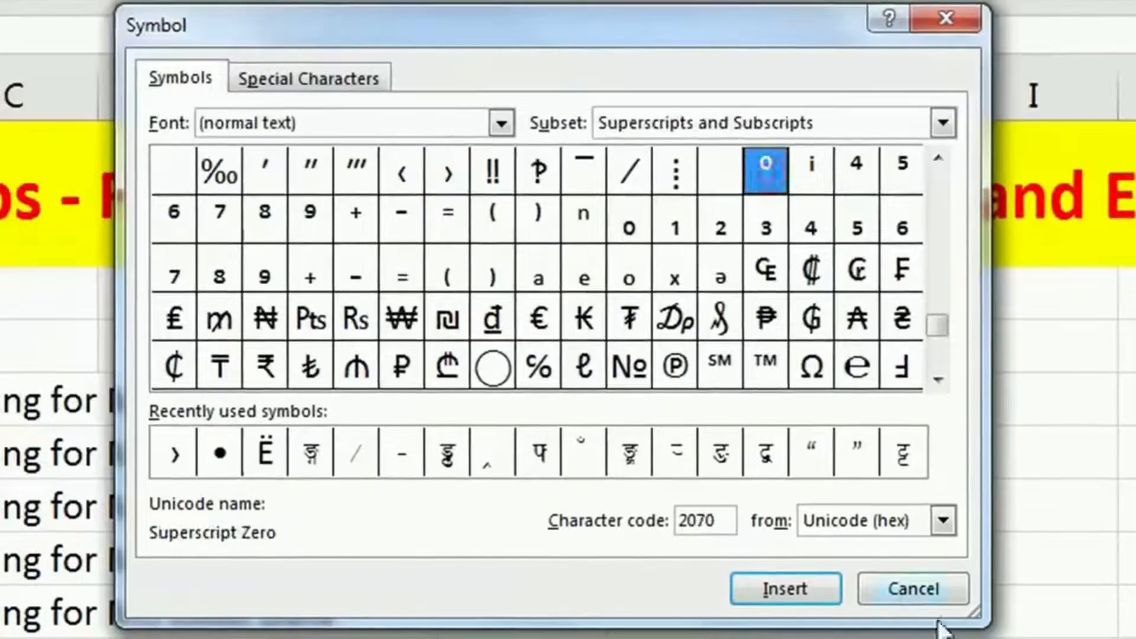
pyautogui.click(788, 587)
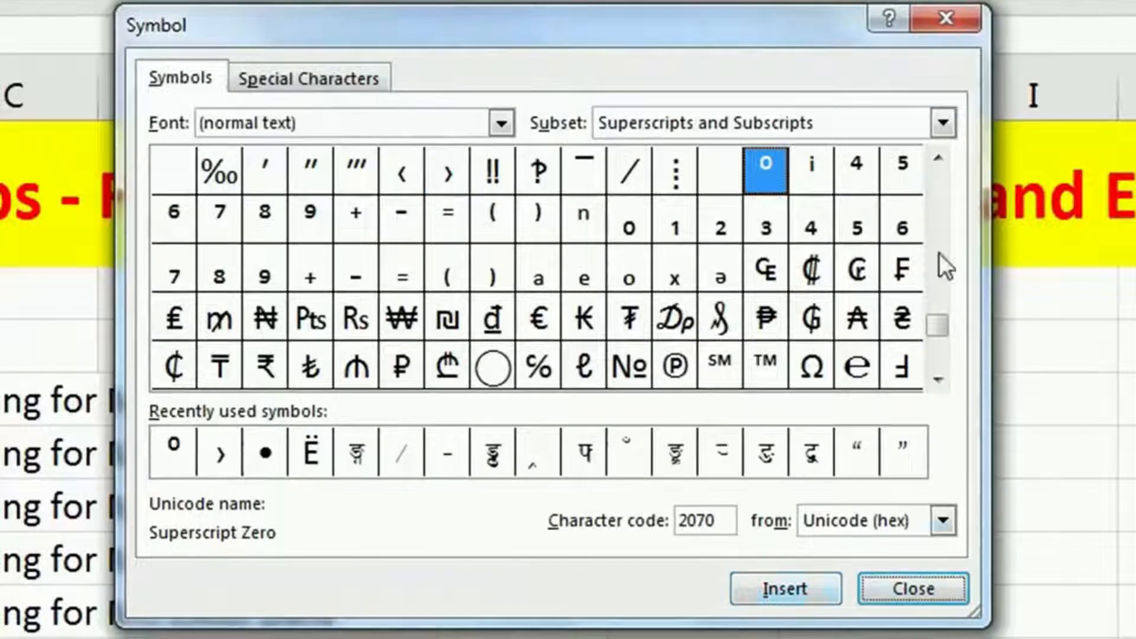
pyautogui.click(901, 589)
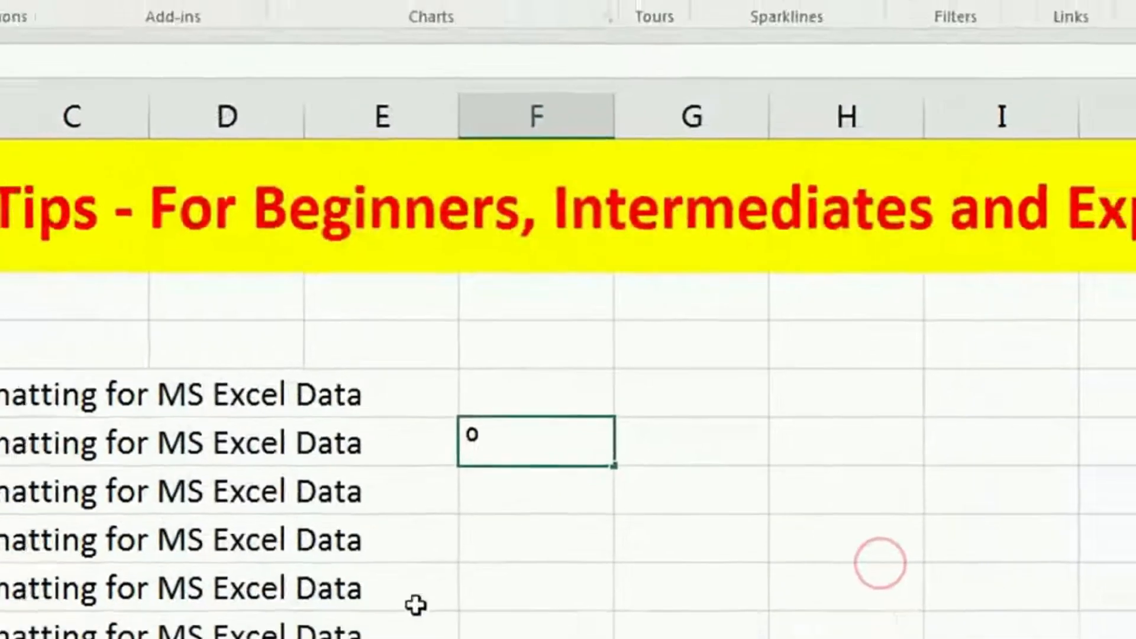
# Step: Copy the symbol character from inside cell F5
pyautogui.click(535, 526)
pyautogui.doubleClick(500, 440)
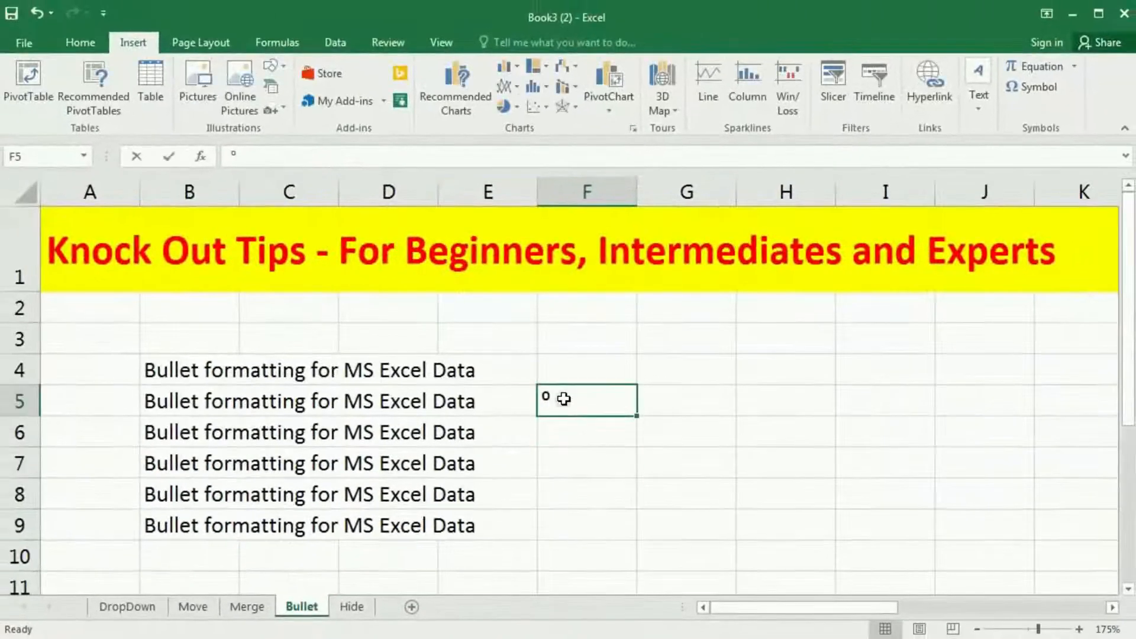
pyautogui.moveTo(500, 440); pyautogui.dragTo(470, 444)
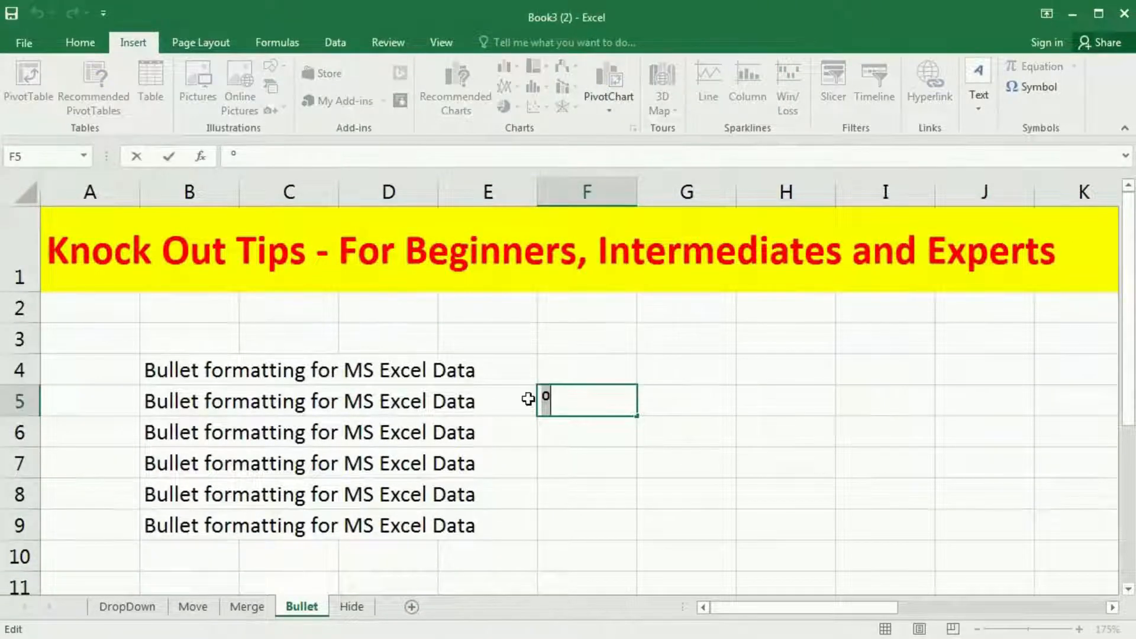
pyautogui.hotkey('ctrl', 'c')
pyautogui.click(601, 355)
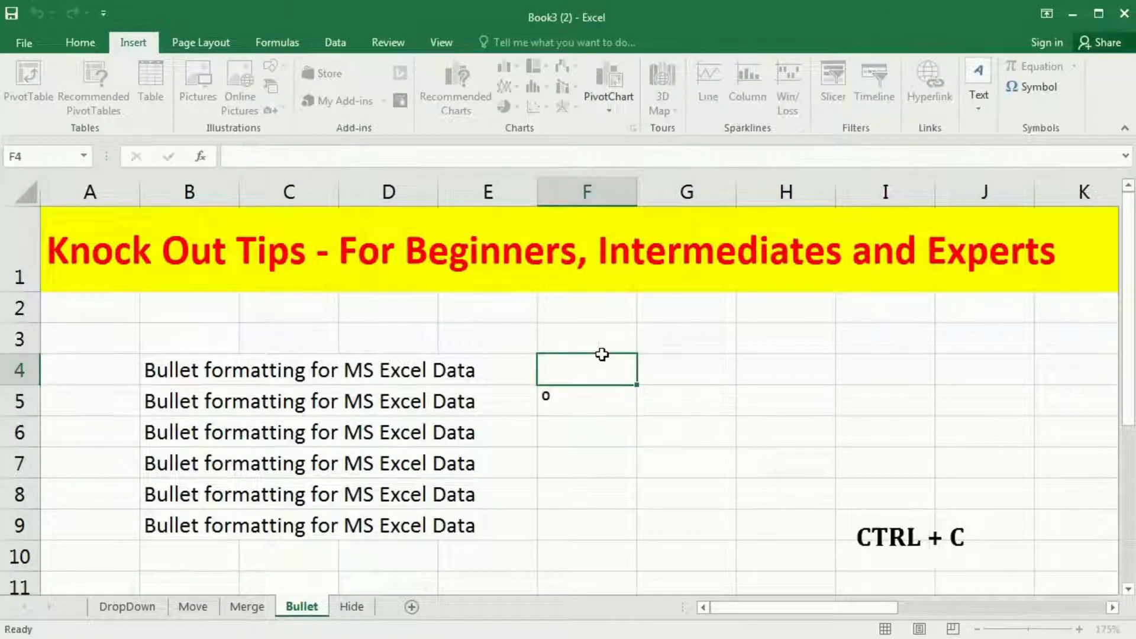
# Step: Give the text in B4:E9 a custom number format made of the copied symbol, a space and @
pyautogui.click(191, 384)
pyautogui.moveTo(191, 385); pyautogui.dragTo(468, 520)
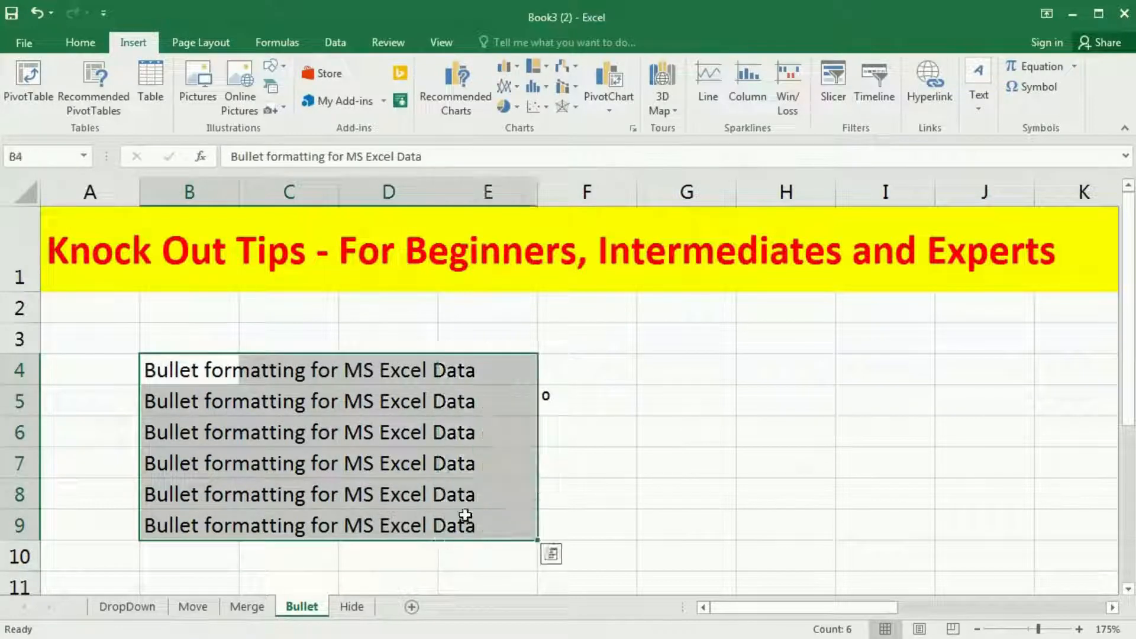
pyautogui.rightClick(475, 497)
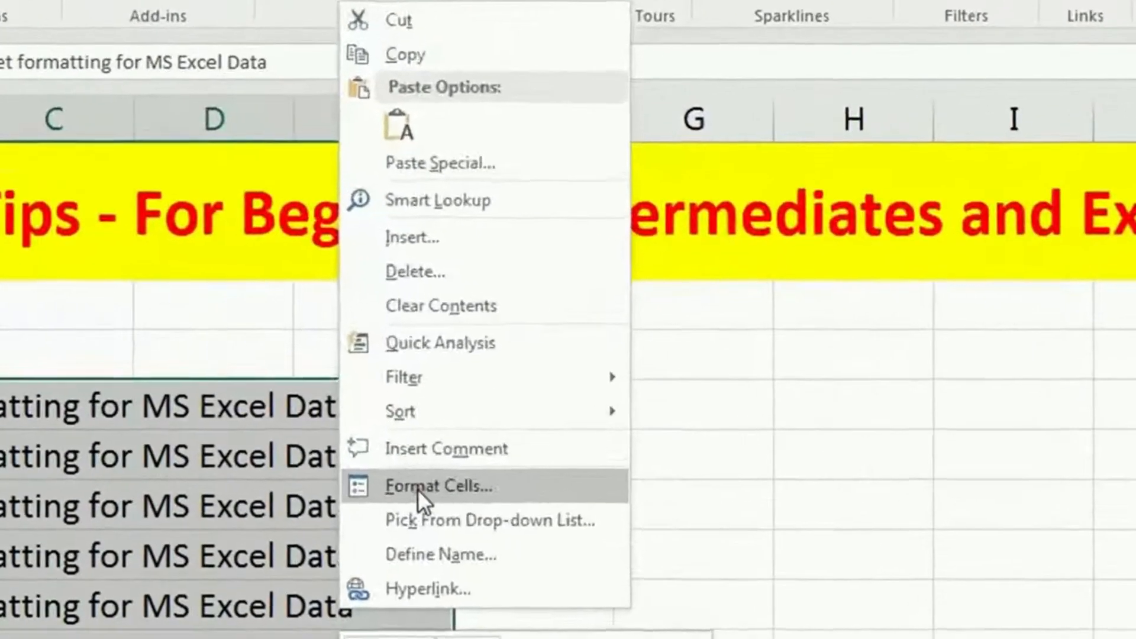
pyautogui.click(476, 451)
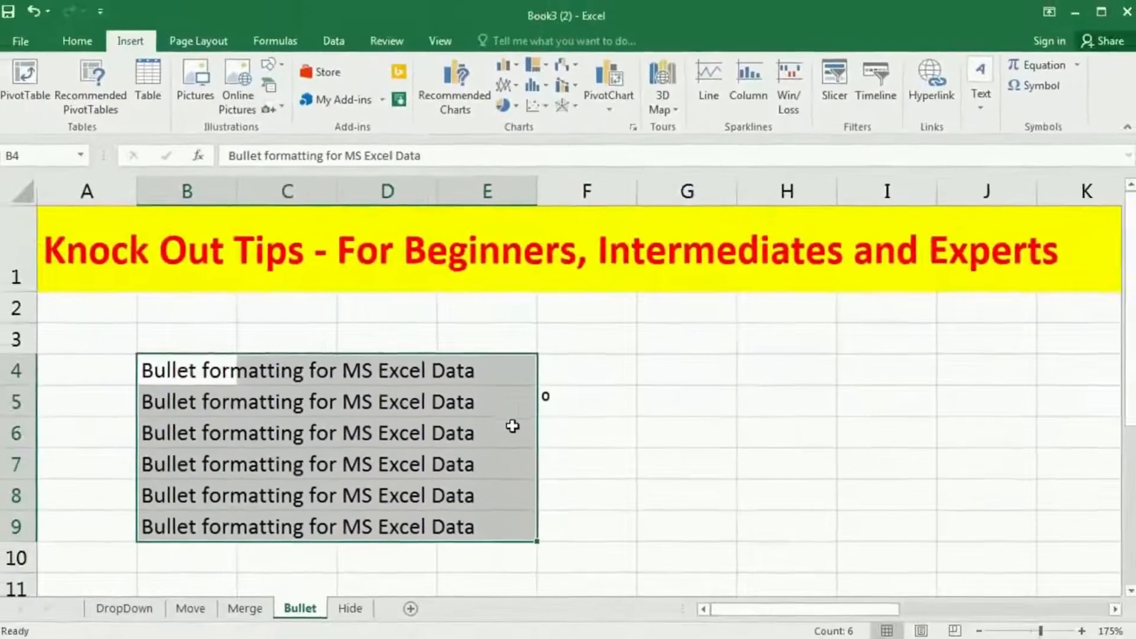
pyautogui.click(322, 402)
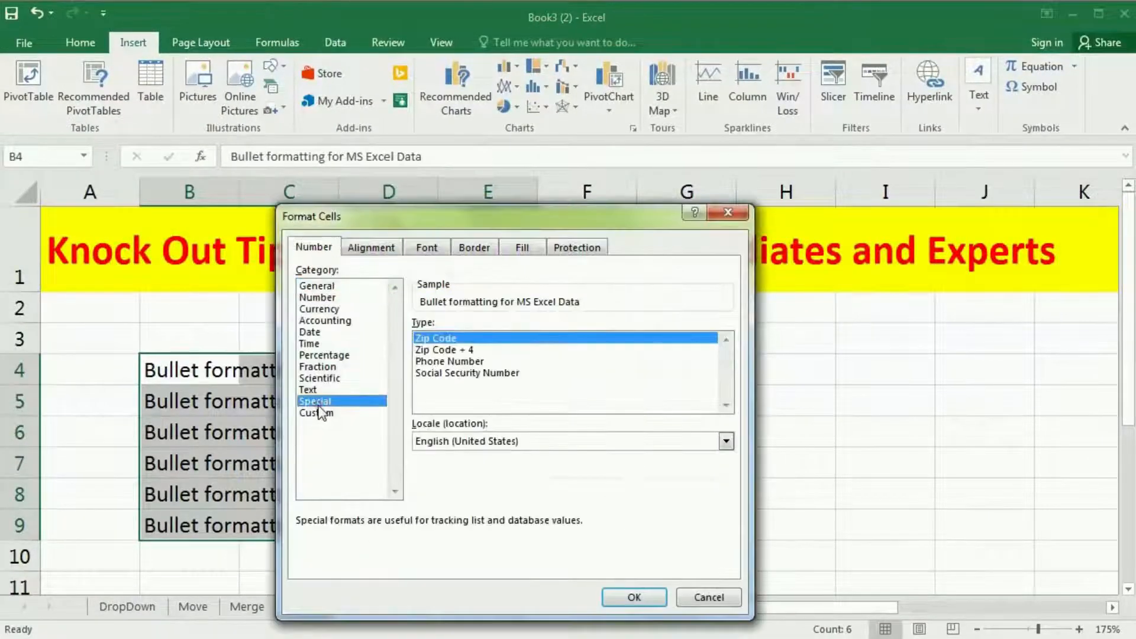
pyautogui.click(322, 414)
pyautogui.doubleClick(492, 307)
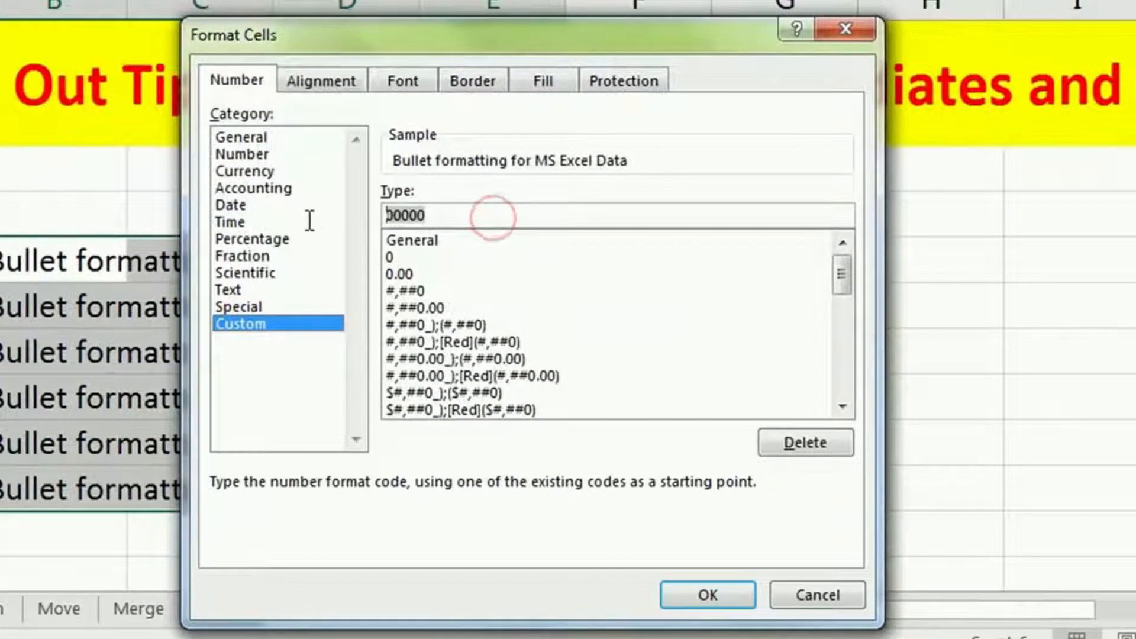
pyautogui.hotkey('ctrl', 'v')
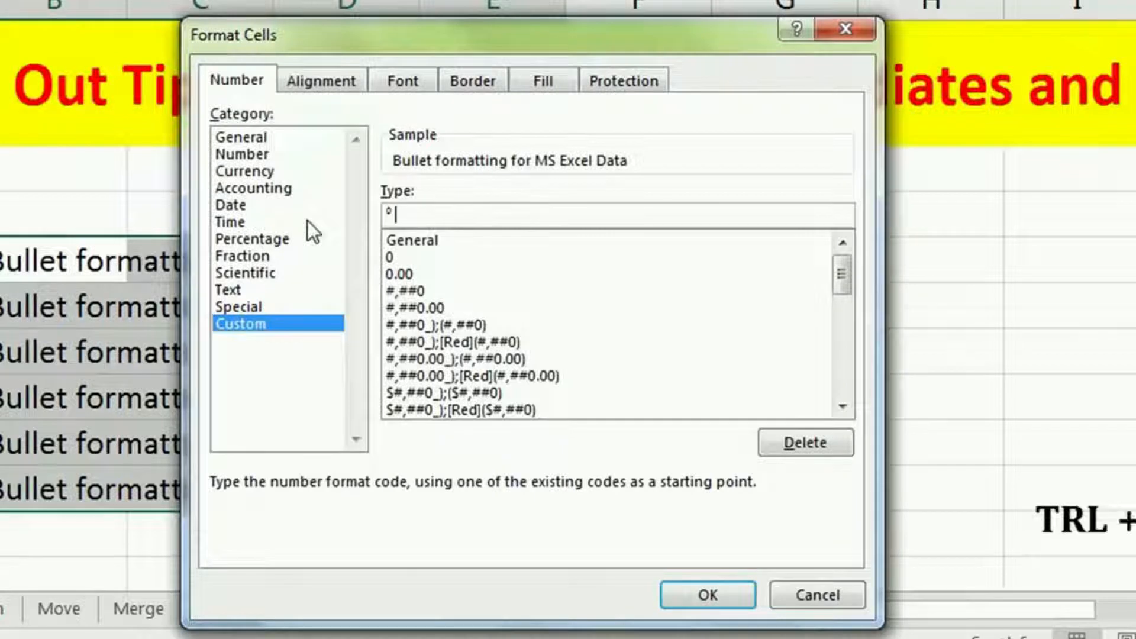
pyautogui.write('@')
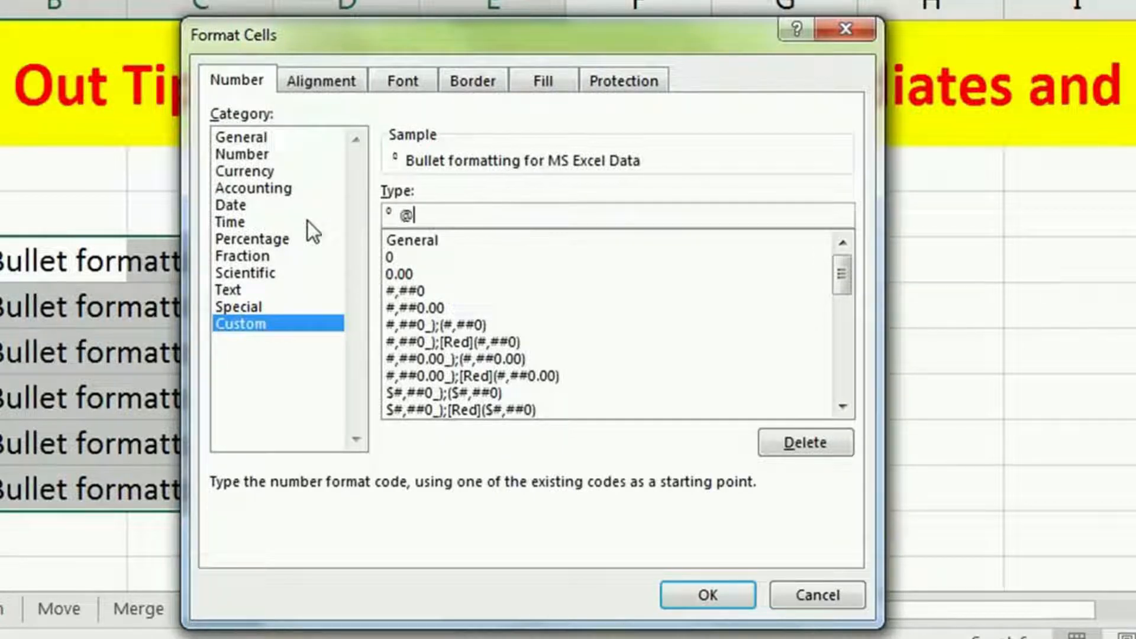
pyautogui.click(751, 595)
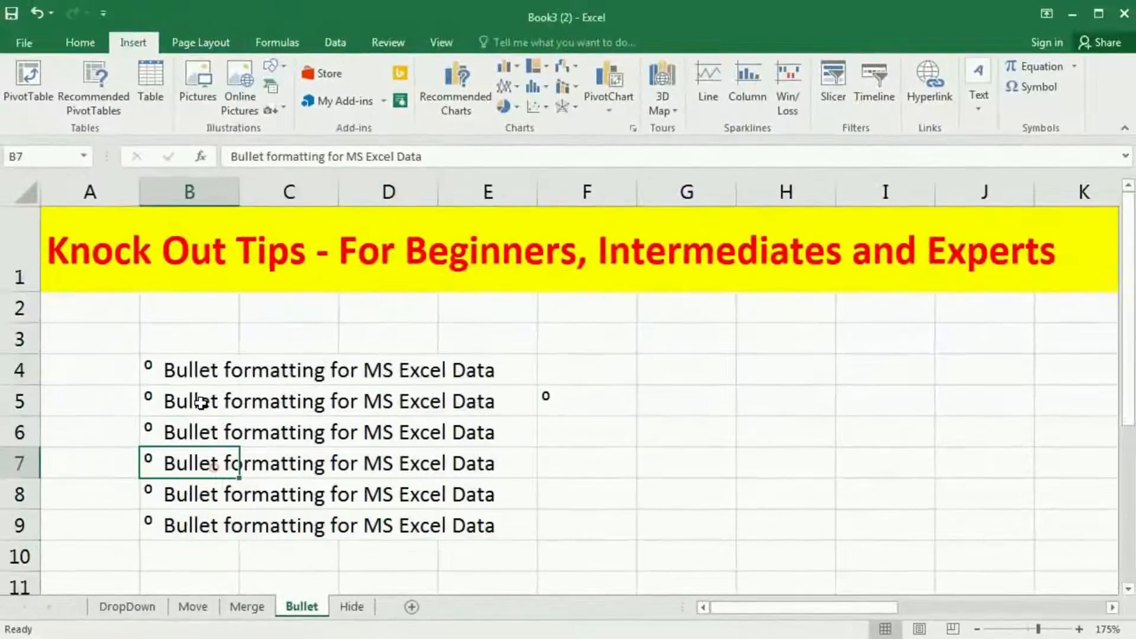
# Step: Check the bulleted cells B4 to B6 individually to compare their display with their contents
pyautogui.click(208, 372)
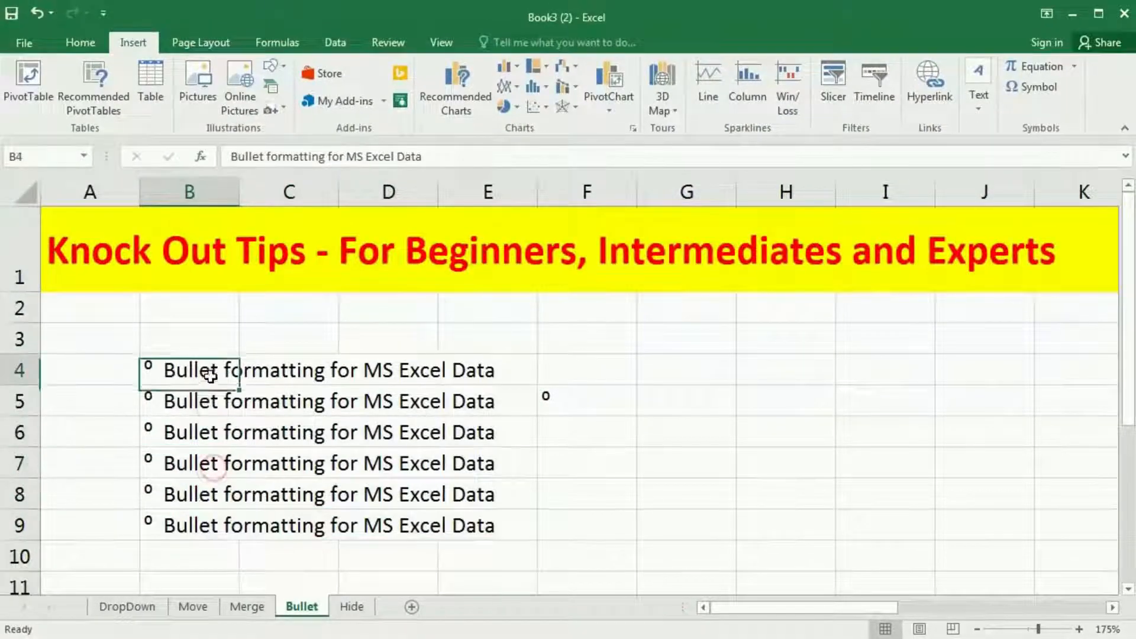
pyautogui.click(204, 402)
pyautogui.click(211, 428)
pyautogui.click(777, 484)
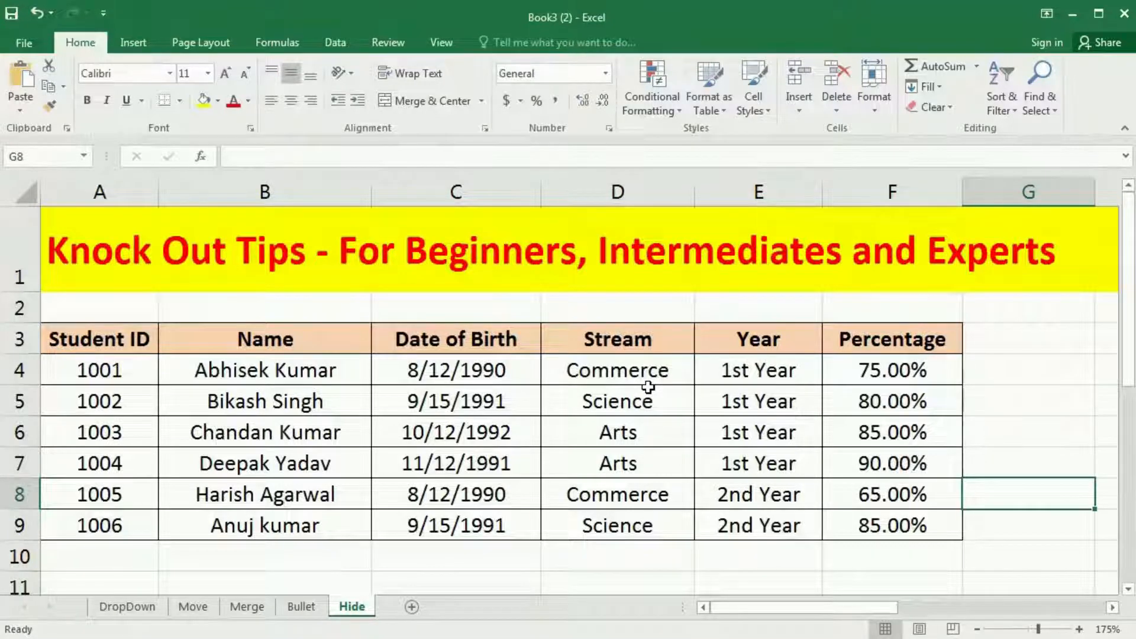
# Step: Hide the Date of Birth values in C4:C9 on the Hide sheet with the custom number format ;;;
pyautogui.moveTo(533, 381); pyautogui.dragTo(510, 529)
pyautogui.click(647, 432)
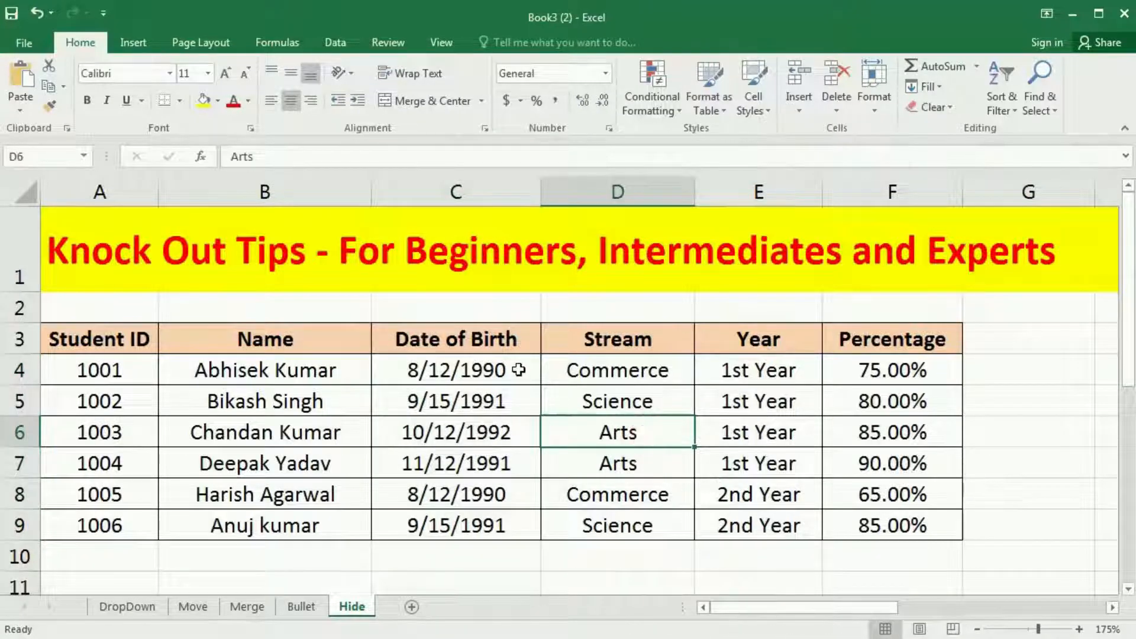
pyautogui.moveTo(519, 370); pyautogui.dragTo(508, 527)
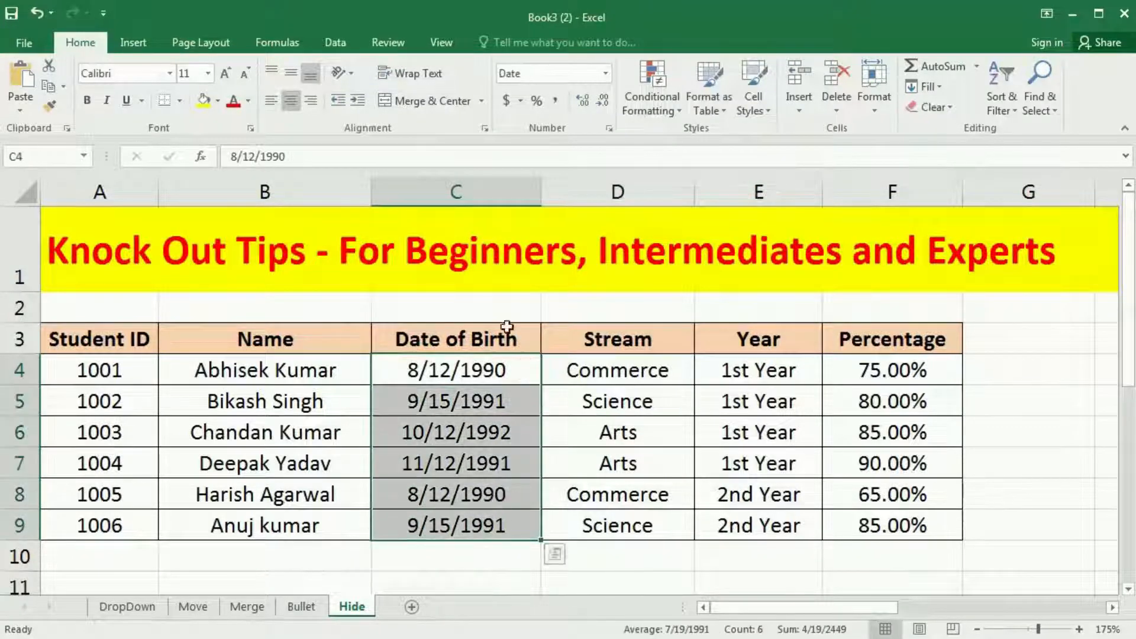
pyautogui.rightClick(498, 379)
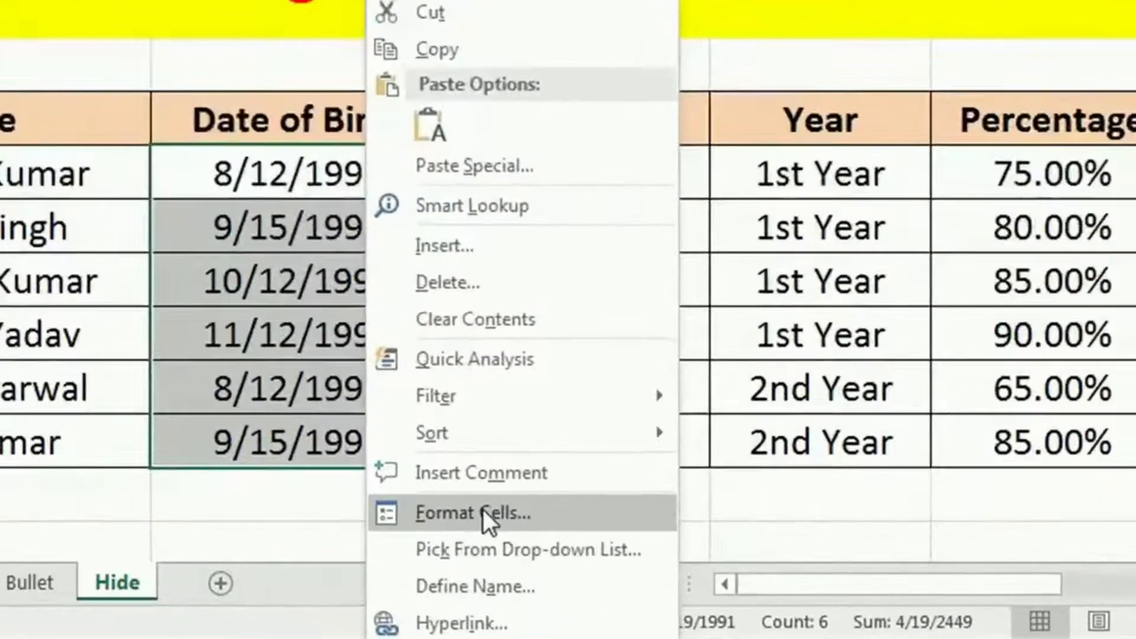
pyautogui.click(563, 566)
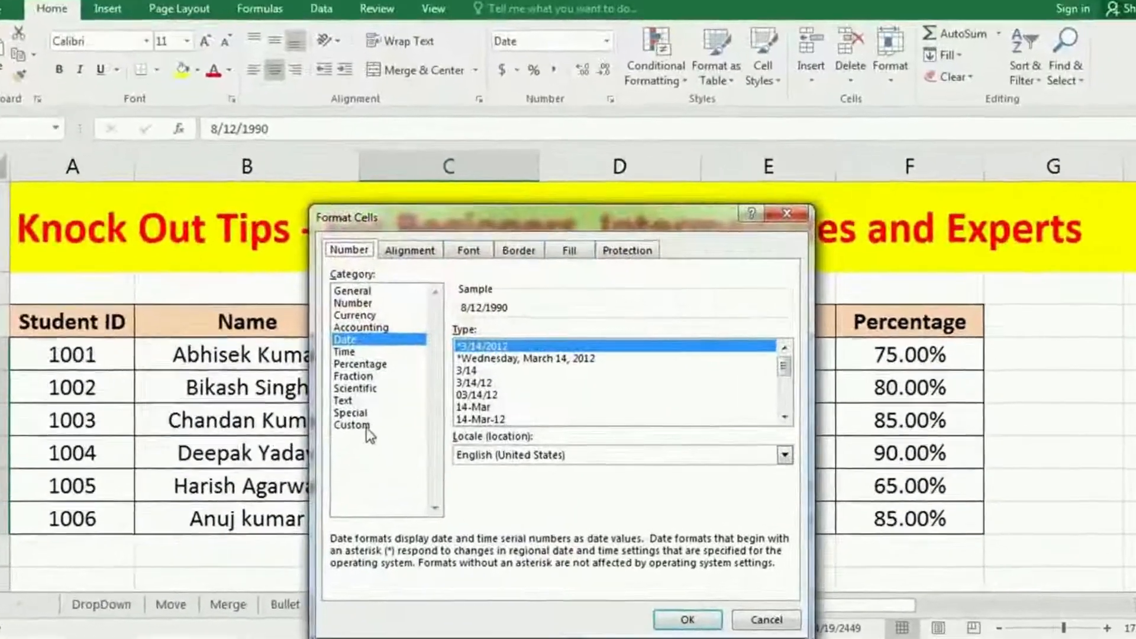
pyautogui.click(370, 434)
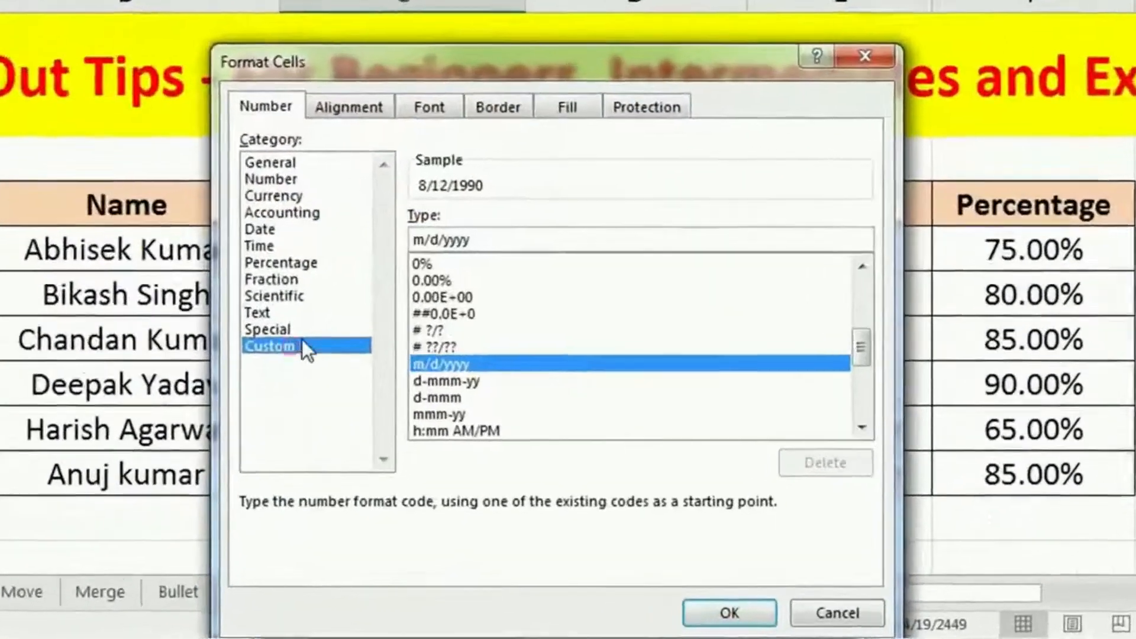
pyautogui.moveTo(503, 217); pyautogui.dragTo(361, 226)
pyautogui.write(';;;')
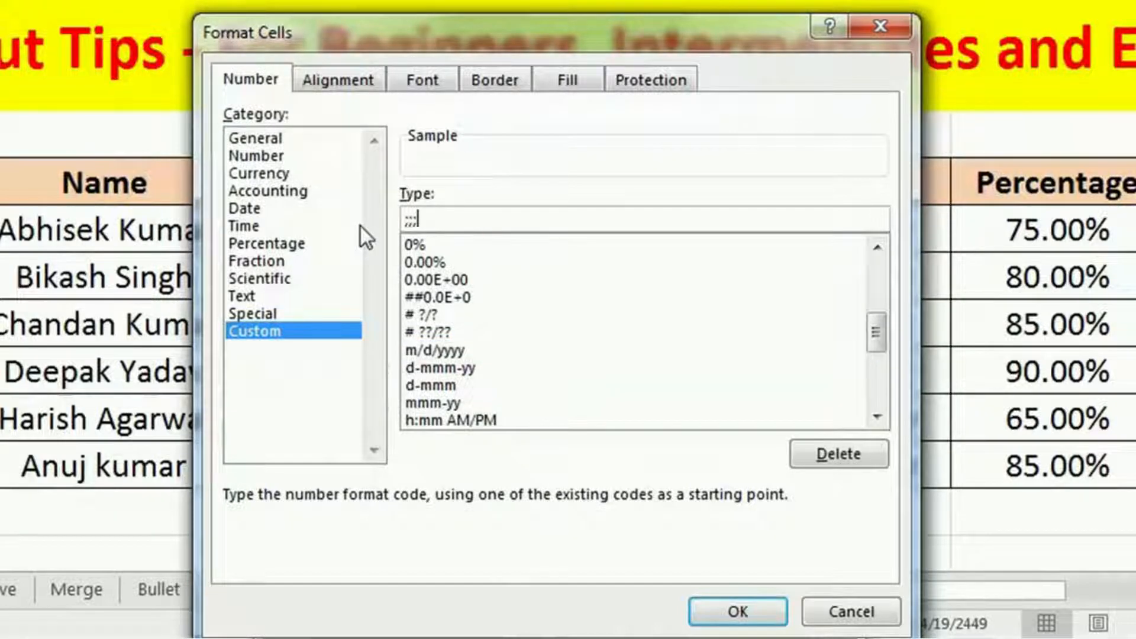
pyautogui.click(727, 611)
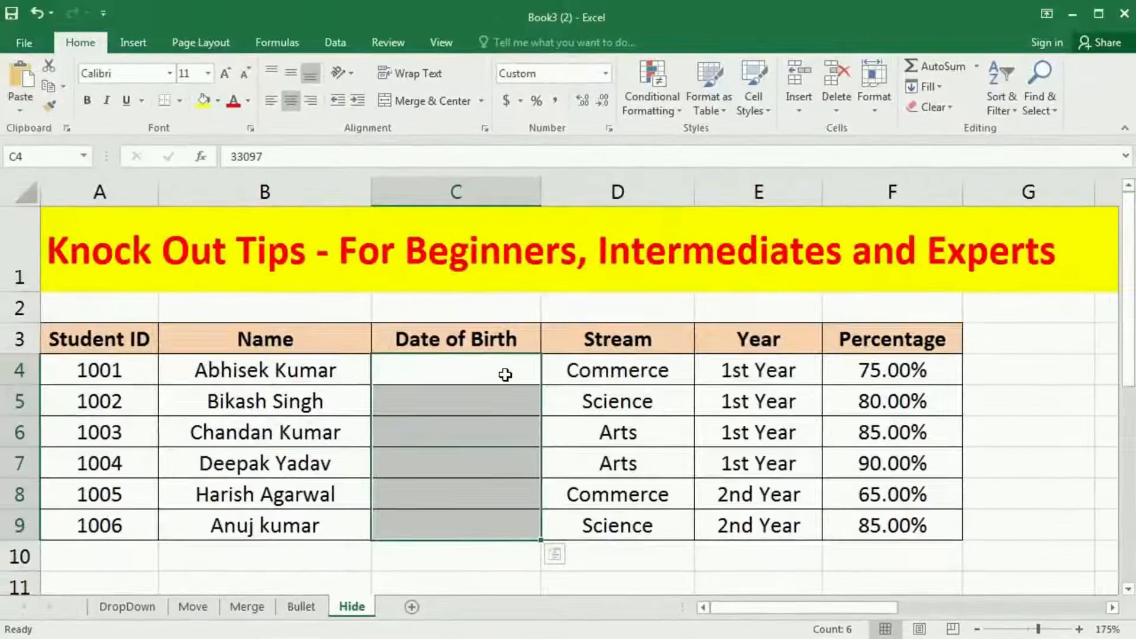
# Step: Check the Date of Birth cells down to C9 individually to see what they still contain
pyautogui.click(490, 343)
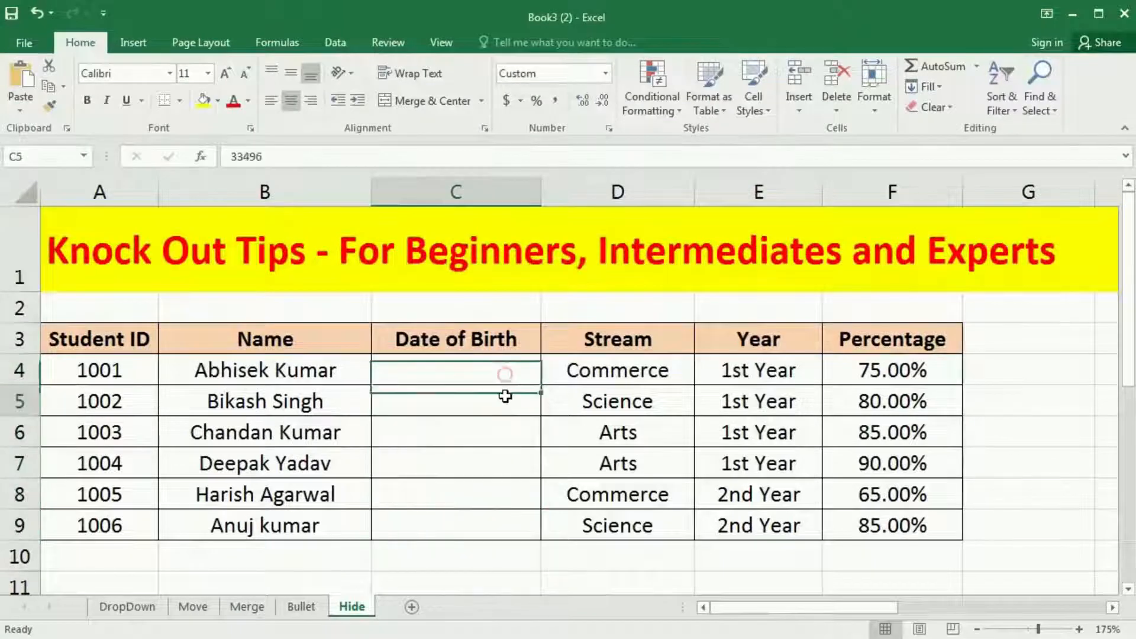
pyautogui.click(493, 443)
pyautogui.click(490, 462)
pyautogui.click(488, 495)
pyautogui.click(481, 527)
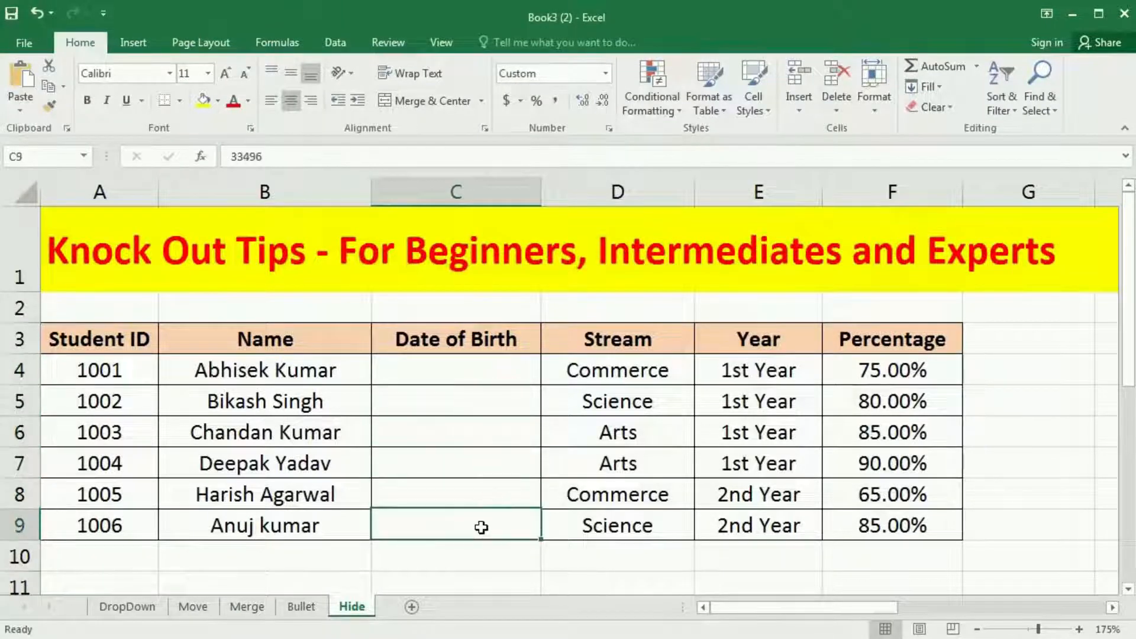